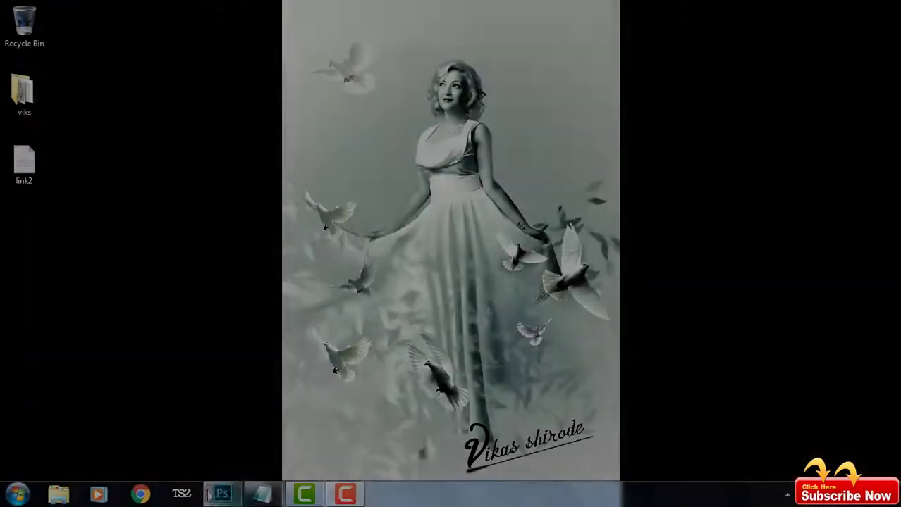
Step: Paint a Quick Selection over the woman and her pink gown
{"action": "left_click", "coordinate": [208, 495]}
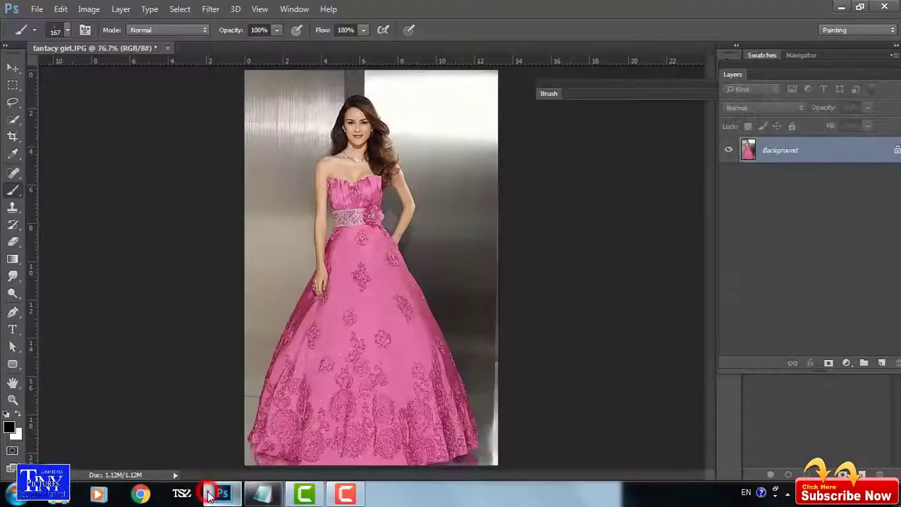
{"action": "left_click", "coordinate": [13, 67]}
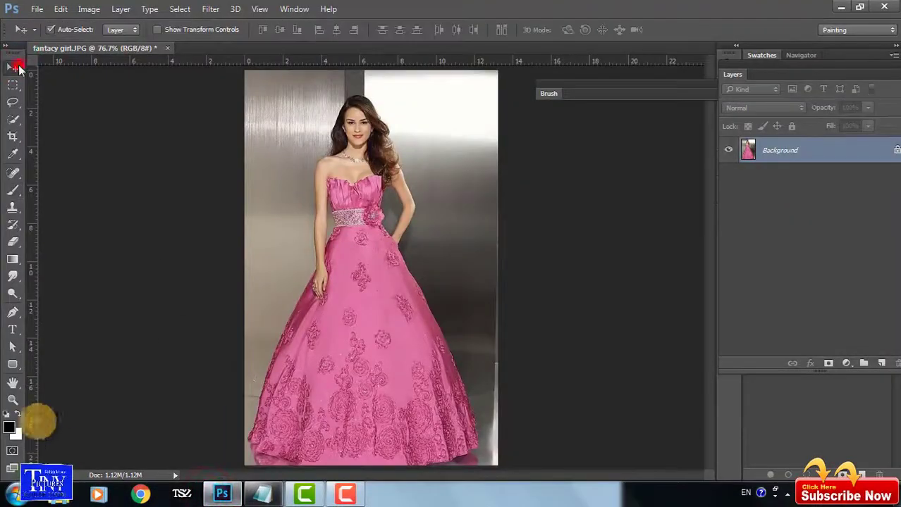
{"action": "left_click", "coordinate": [14, 120]}
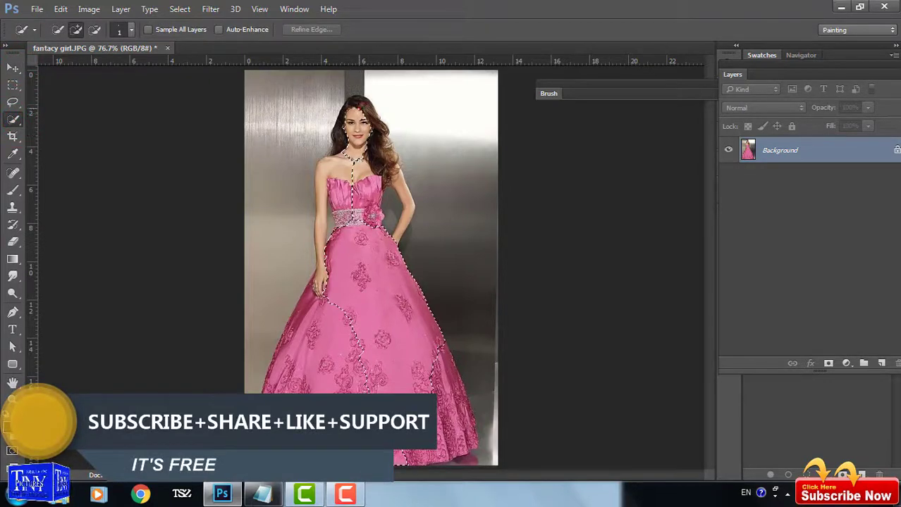
{"action": "left_click_drag", "start_coordinate": [395, 394], "coordinate": [296, 423]}
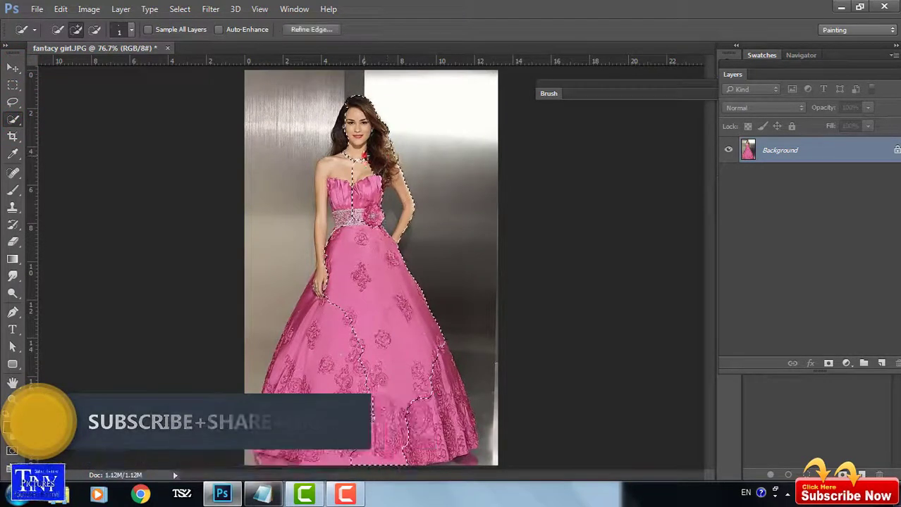
{"action": "left_click", "coordinate": [350, 163]}
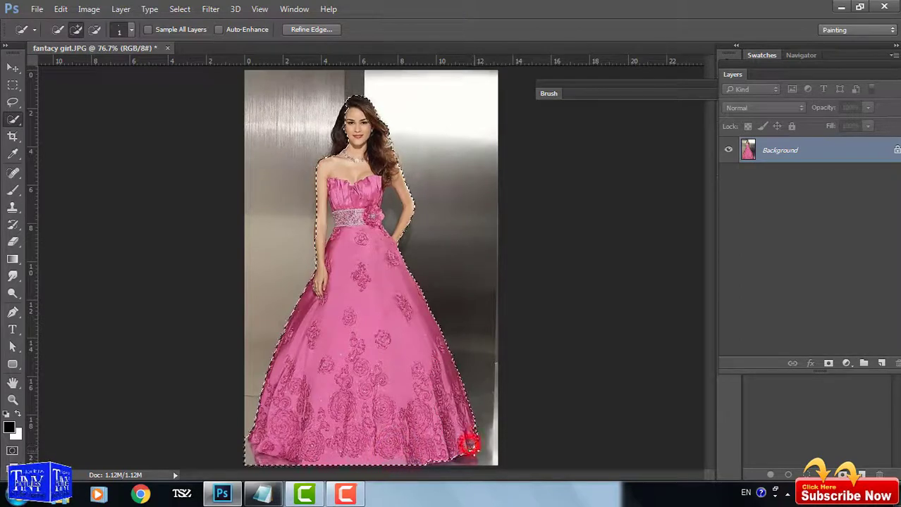
Step: Fix the selection edges at the hem, waist and head, then zoom in to 200%
{"action": "left_click", "coordinate": [262, 438]}
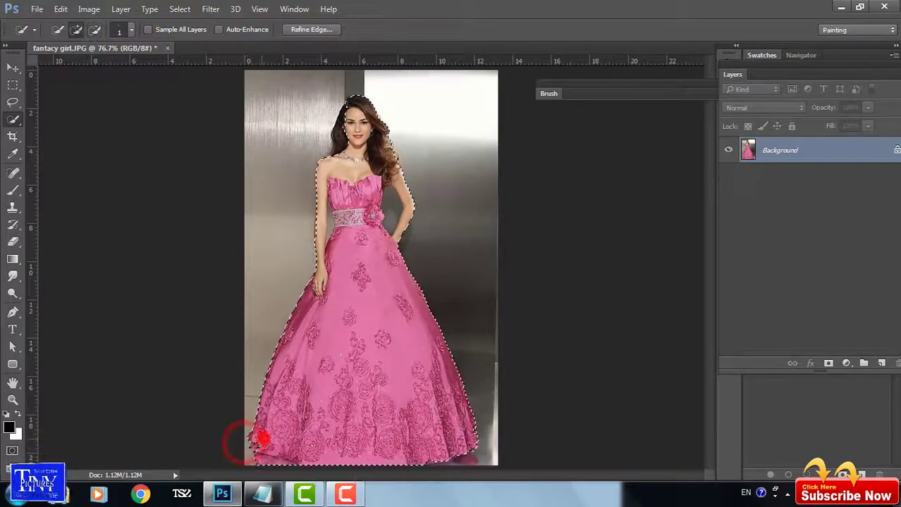
{"action": "left_click", "coordinate": [329, 229], "text": "alt"}
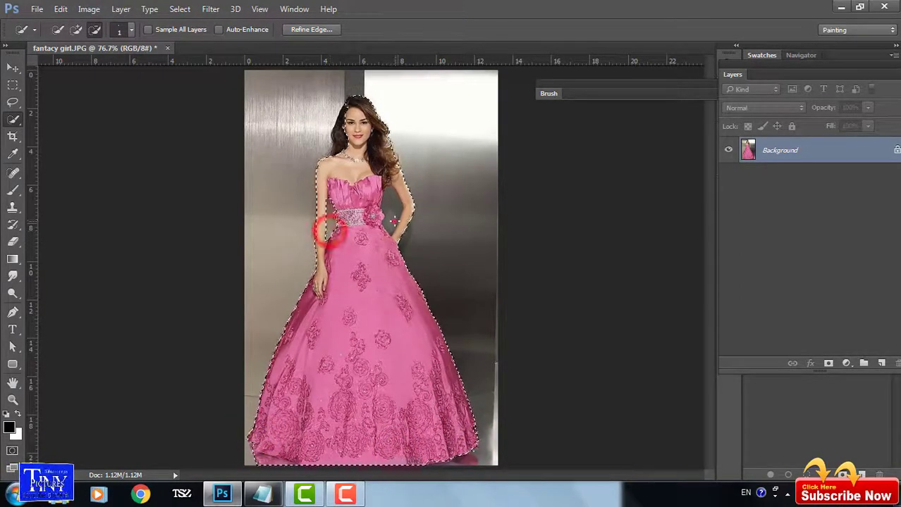
{"action": "left_click", "coordinate": [347, 139]}
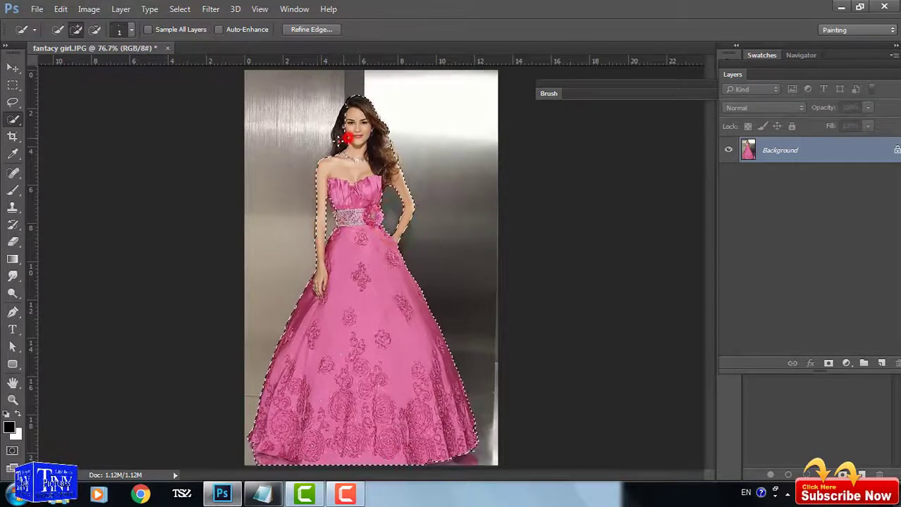
{"action": "left_click_drag", "start_coordinate": [347, 139], "coordinate": [378, 129]}
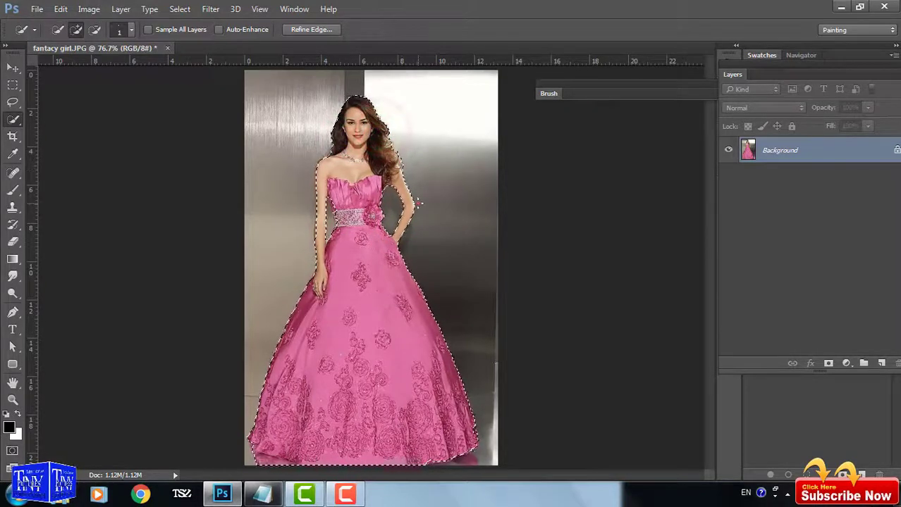
{"action": "scroll", "coordinate": [315, 231], "scroll_direction": "up", "scroll_amount": 1}
{"action": "scroll", "coordinate": [315, 231], "scroll_direction": "up", "scroll_amount": 2}
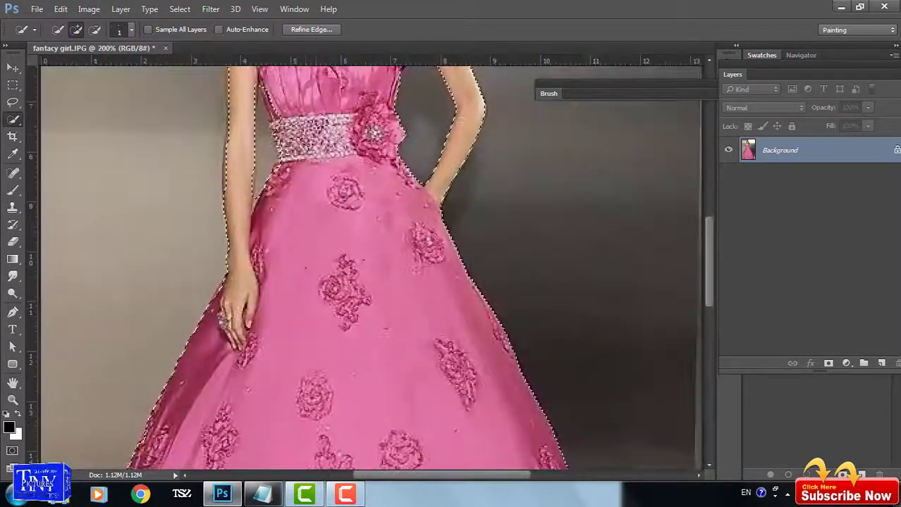
{"action": "scroll", "coordinate": [285, 129], "scroll_direction": "up", "scroll_amount": 3}
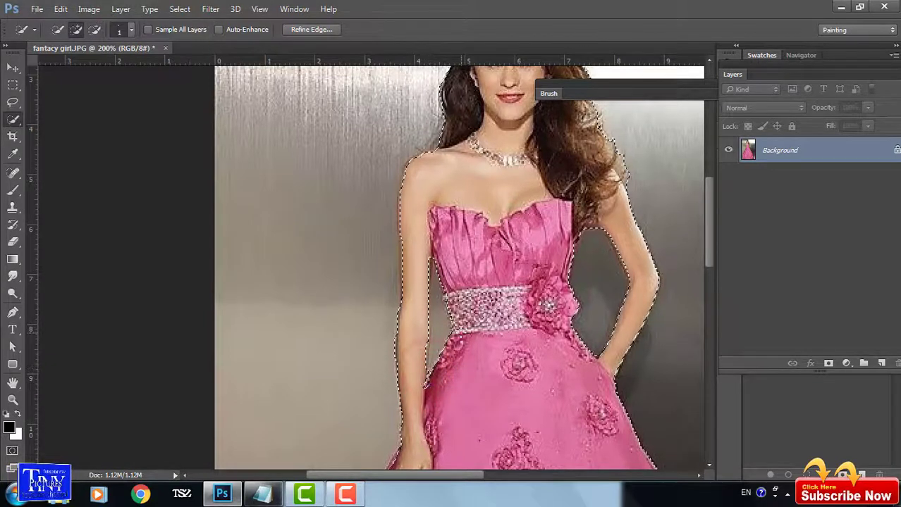
Step: Apply Refine Edge to the woman's selection with Contrast 31 and Smooth 16
{"action": "left_click", "coordinate": [298, 29]}
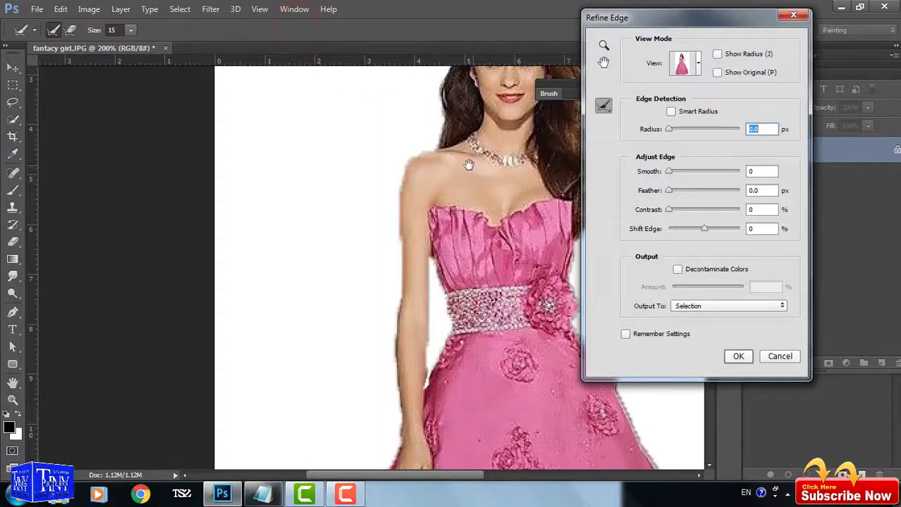
{"action": "left_click_drag", "start_coordinate": [468, 165], "coordinate": [363, 227]}
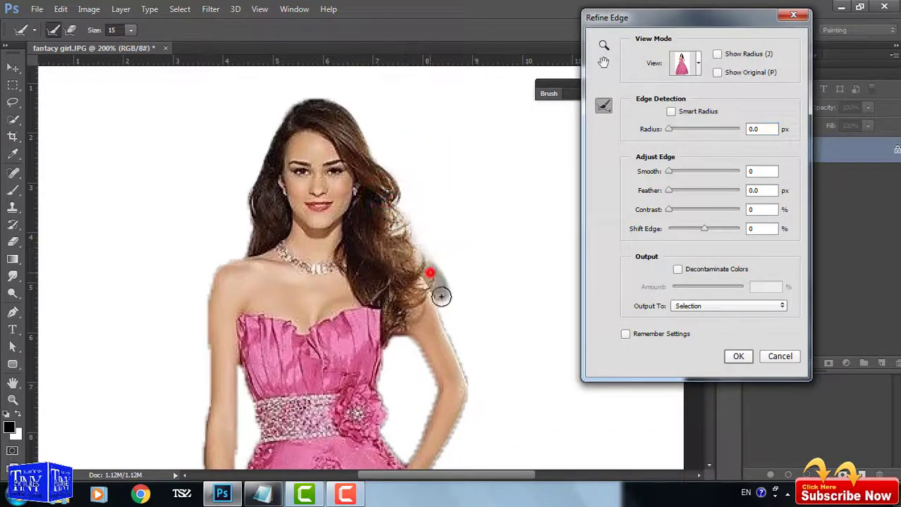
{"action": "left_click_drag", "start_coordinate": [669, 209], "coordinate": [687, 211]}
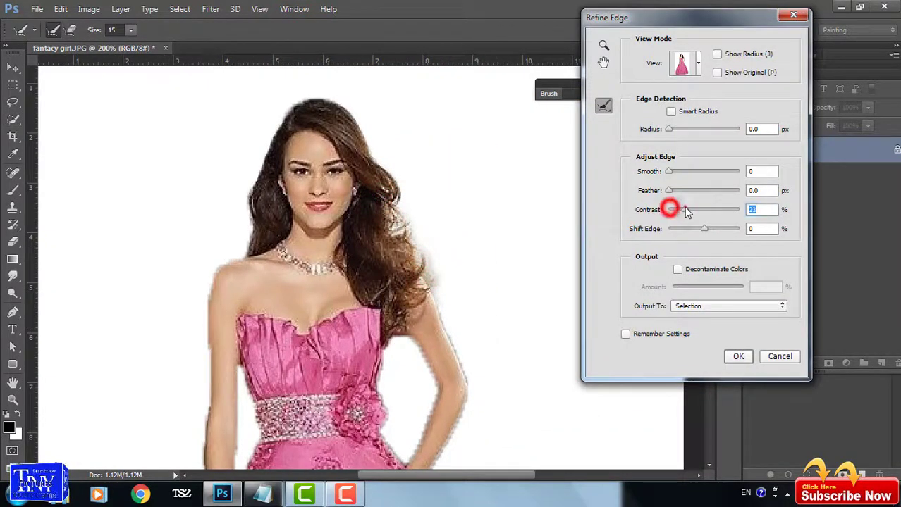
{"action": "left_click_drag", "start_coordinate": [669, 171], "coordinate": [682, 172]}
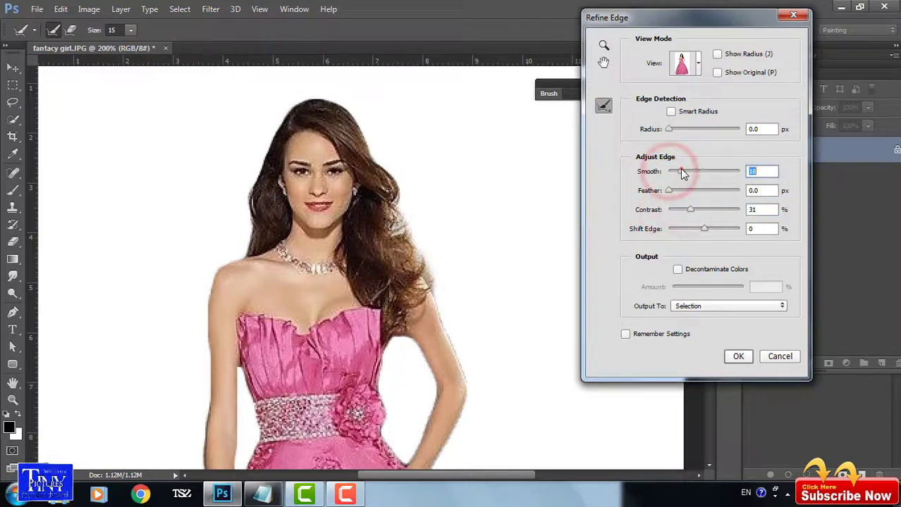
{"action": "left_click", "coordinate": [737, 357]}
Step: Create a new 1280×720 document and drag the selected woman into it
{"action": "left_click", "coordinate": [37, 9]}
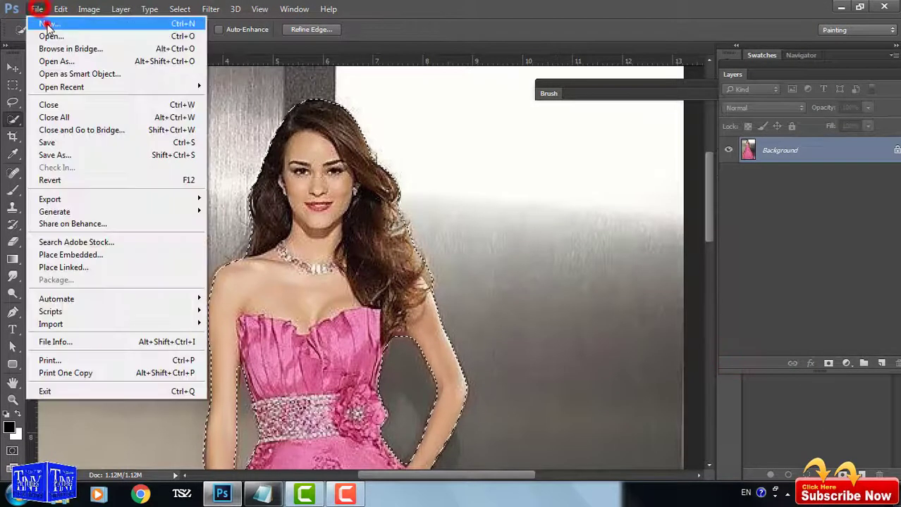
{"action": "left_click", "coordinate": [41, 22]}
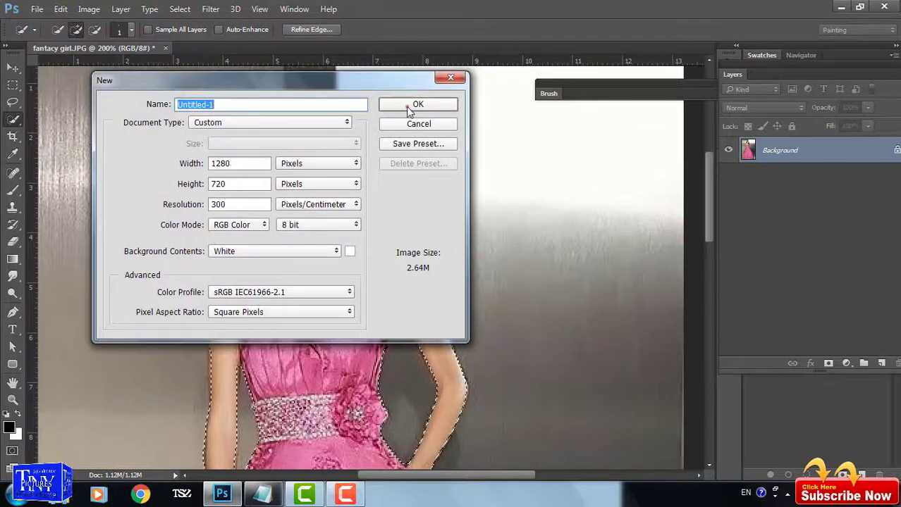
{"action": "left_click", "coordinate": [409, 106]}
{"action": "left_click", "coordinate": [90, 47]}
{"action": "key", "text": "v"}
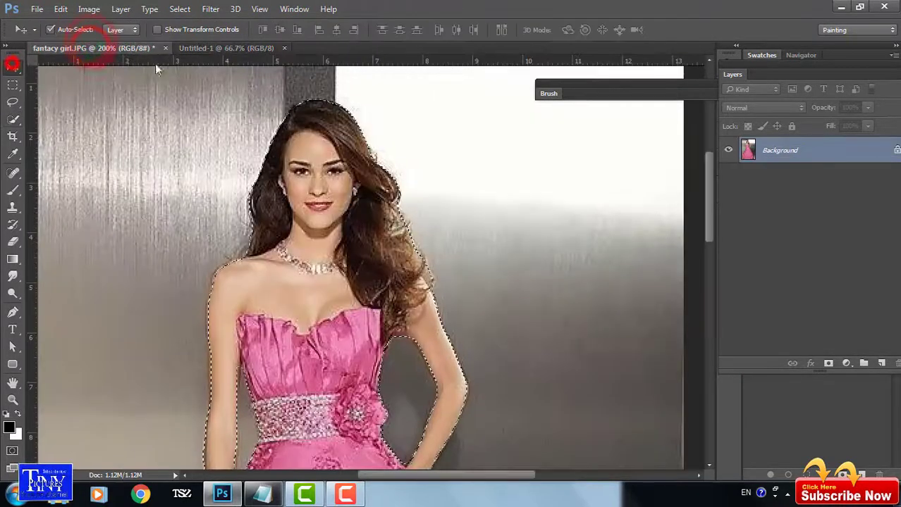
{"action": "mouse_move", "coordinate": [313, 180]}
{"action": "left_mouse_down"}
{"action": "mouse_move", "coordinate": [248, 67]}
{"action": "mouse_move", "coordinate": [367, 160]}
{"action": "left_mouse_up"}
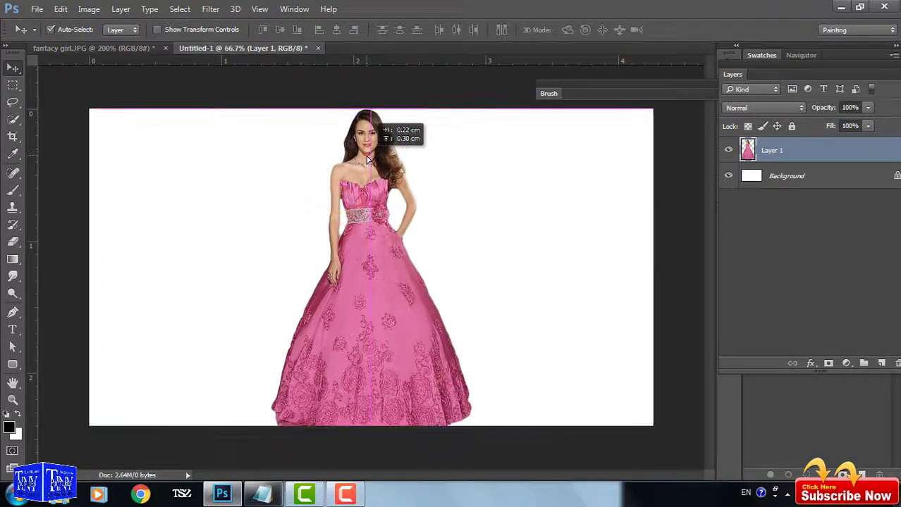
Step: Scale the woman to about 85% and centre her on the canvas
{"action": "key", "text": "ctrl+t"}
{"action": "left_click_drag", "start_coordinate": [473, 111], "coordinate": [436, 165]}
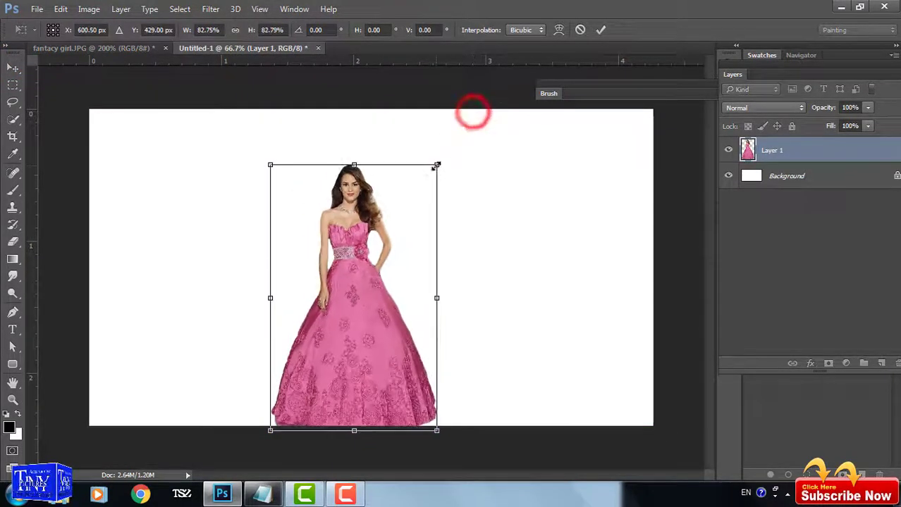
{"action": "left_click_drag", "start_coordinate": [360, 265], "coordinate": [386, 232]}
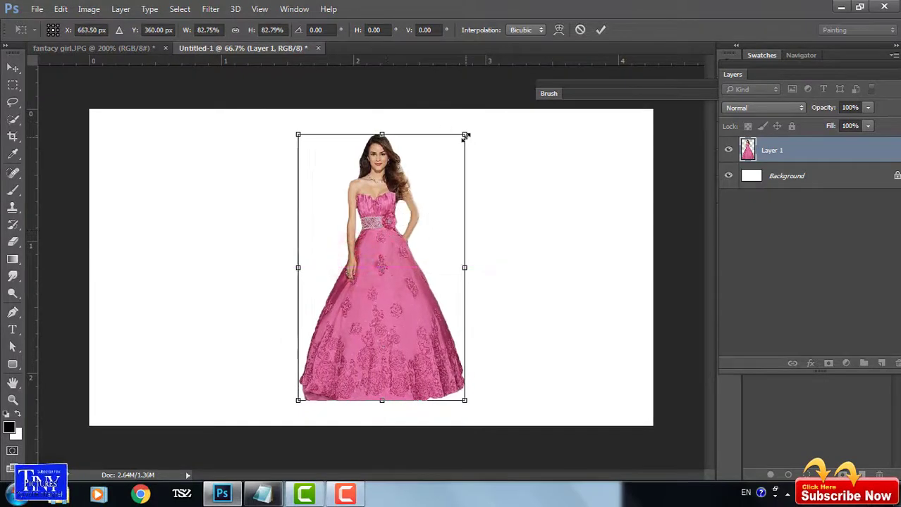
{"action": "left_click_drag", "start_coordinate": [467, 134], "coordinate": [469, 125]}
{"action": "left_click_drag", "start_coordinate": [397, 232], "coordinate": [398, 243]}
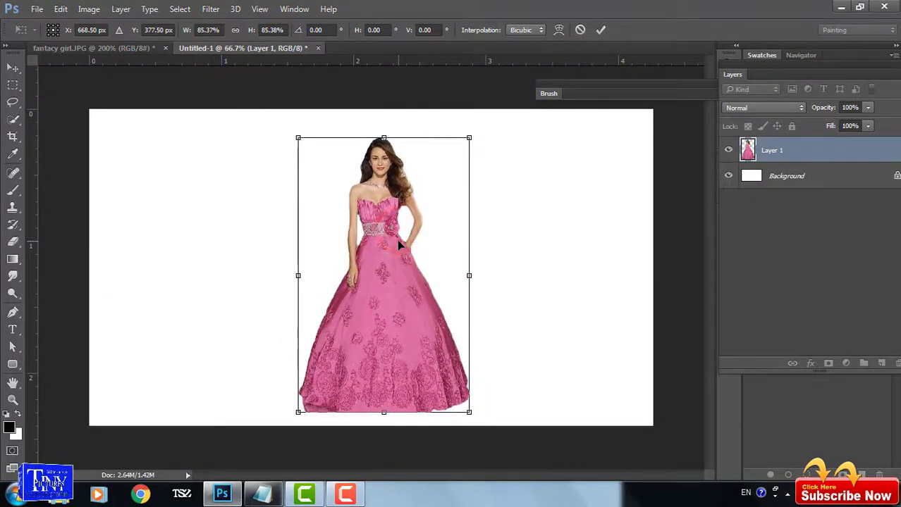
{"action": "key", "text": "Return"}
{"action": "left_click", "coordinate": [396, 242]}
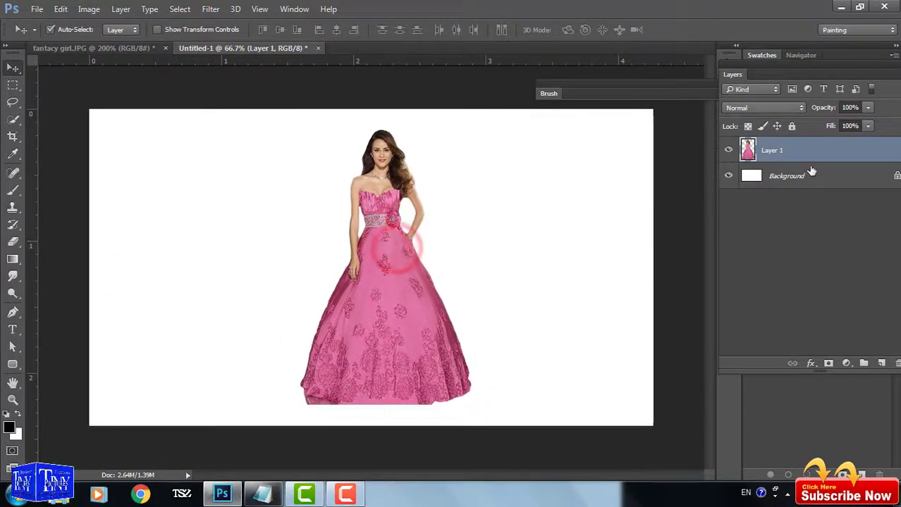
Step: Add a Levels adjustment layer set to 0, 0.91 and 250 above the woman's layer
{"action": "left_click", "coordinate": [846, 364]}
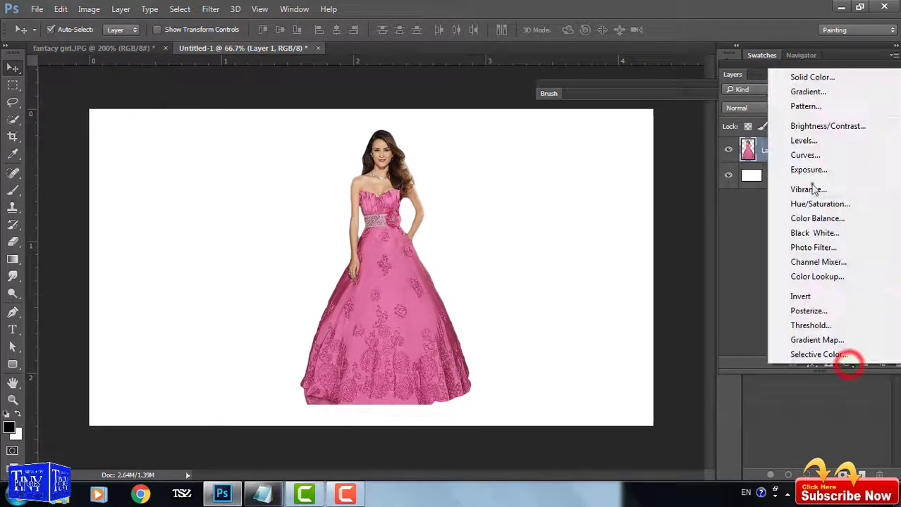
{"action": "left_click", "coordinate": [798, 138]}
{"action": "left_click_drag", "start_coordinate": [645, 214], "coordinate": [696, 220]}
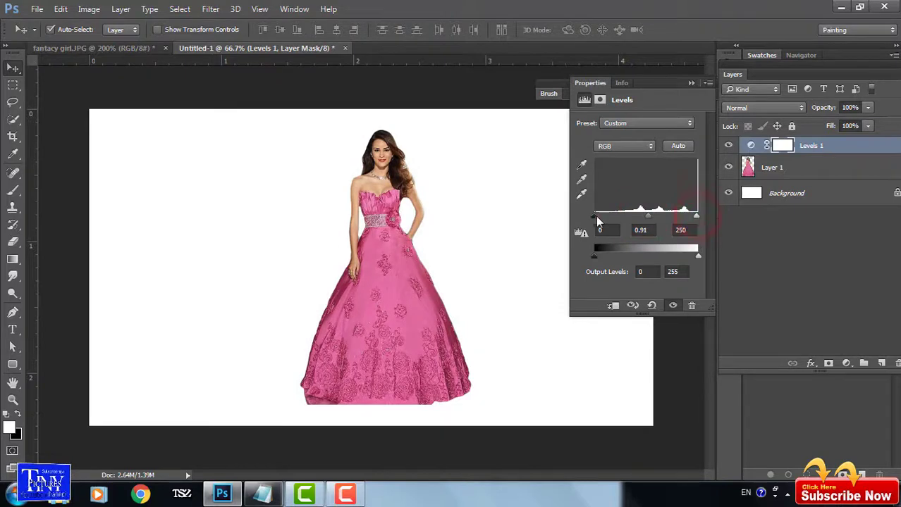
{"action": "left_click_drag", "start_coordinate": [596, 217], "coordinate": [601, 220]}
{"action": "left_click", "coordinate": [690, 84]}
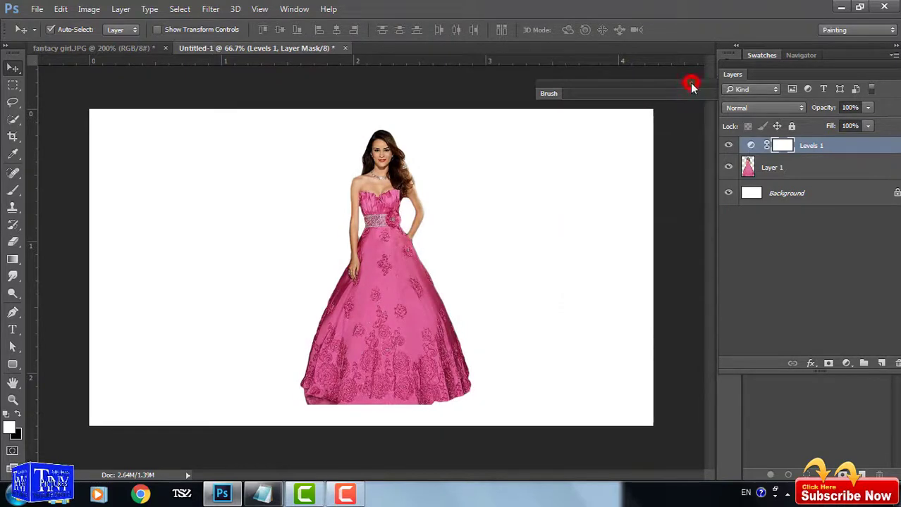
{"action": "left_click", "coordinate": [774, 165]}
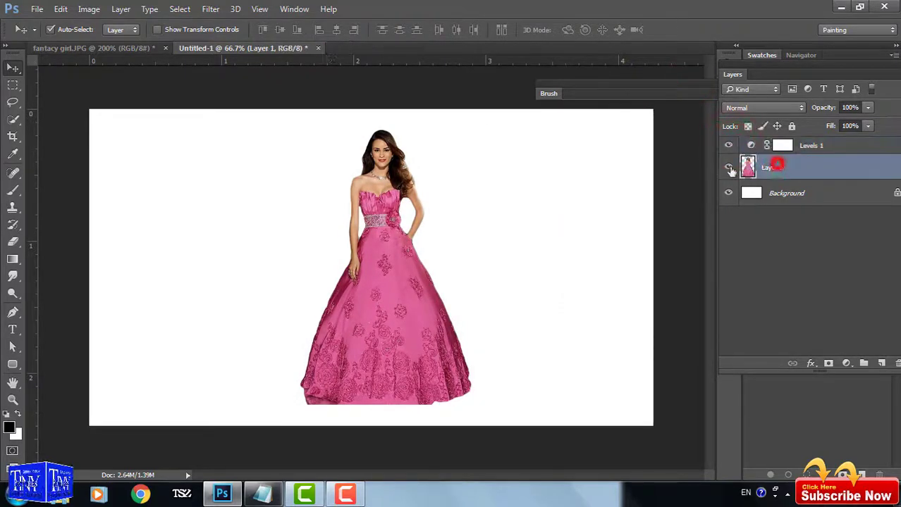
Step: In Liquify, push the skirt hem outward into long trains on both sides
{"action": "left_click", "coordinate": [210, 9]}
{"action": "left_click", "coordinate": [271, 110]}
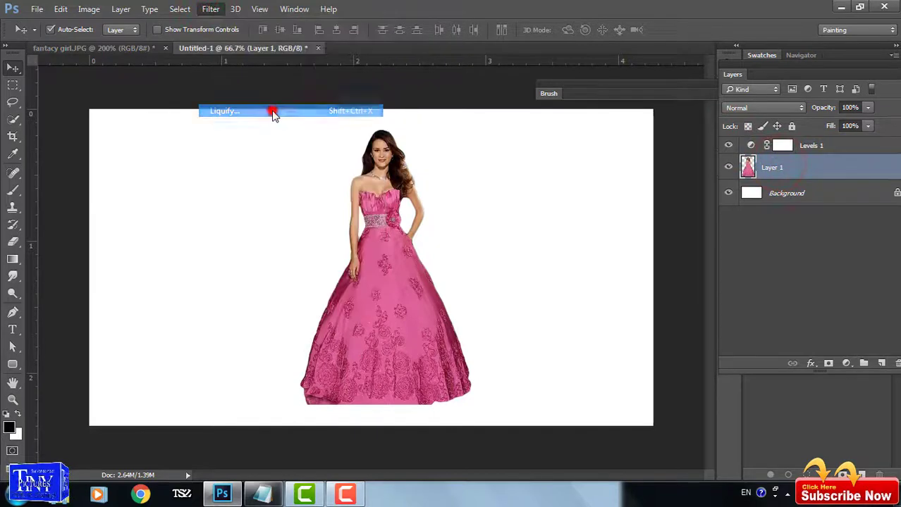
{"action": "mouse_move", "coordinate": [321, 422]}
{"action": "left_mouse_down"}
{"action": "mouse_move", "coordinate": [325, 407]}
{"action": "mouse_move", "coordinate": [476, 376]}
{"action": "left_mouse_up"}
{"action": "left_click_drag", "start_coordinate": [315, 398], "coordinate": [250, 398]}
{"action": "left_click_drag", "start_coordinate": [275, 356], "coordinate": [212, 426]}
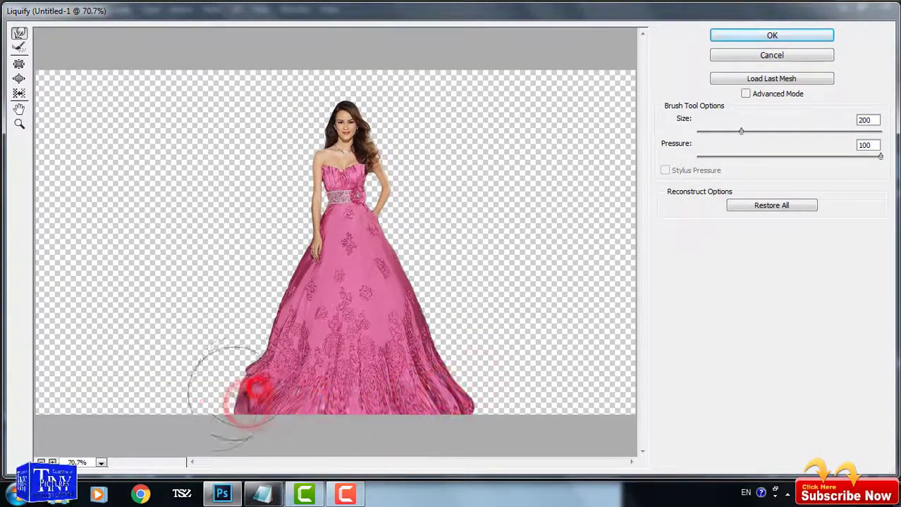
{"action": "left_click_drag", "start_coordinate": [442, 418], "coordinate": [534, 425]}
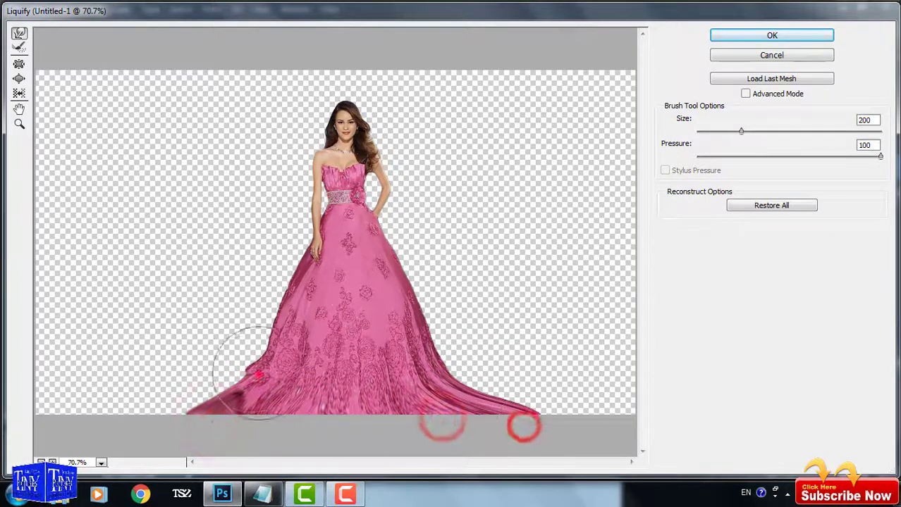
{"action": "mouse_move", "coordinate": [246, 372]}
{"action": "left_mouse_down"}
{"action": "mouse_move", "coordinate": [201, 385]}
{"action": "mouse_move", "coordinate": [231, 321]}
{"action": "mouse_move", "coordinate": [262, 287]}
{"action": "mouse_move", "coordinate": [258, 262]}
{"action": "mouse_move", "coordinate": [171, 372]}
{"action": "left_mouse_up"}
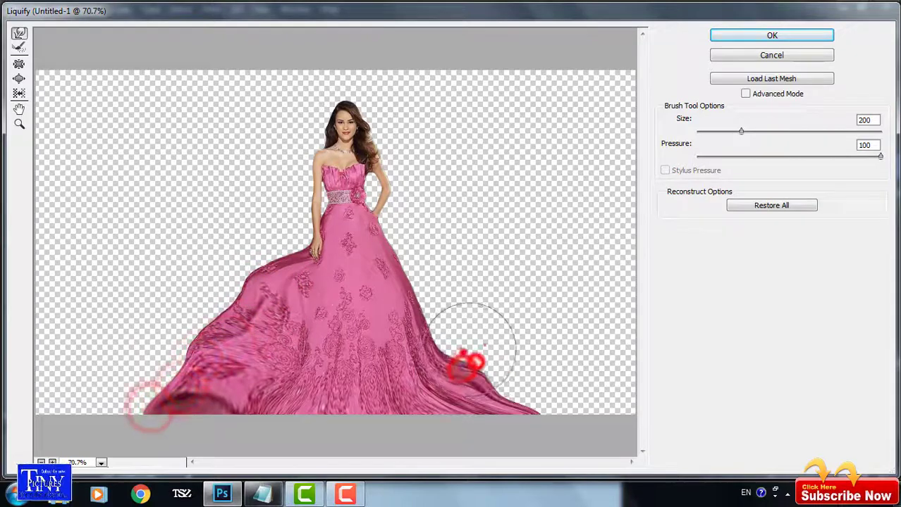
{"action": "left_click_drag", "start_coordinate": [465, 361], "coordinate": [557, 398]}
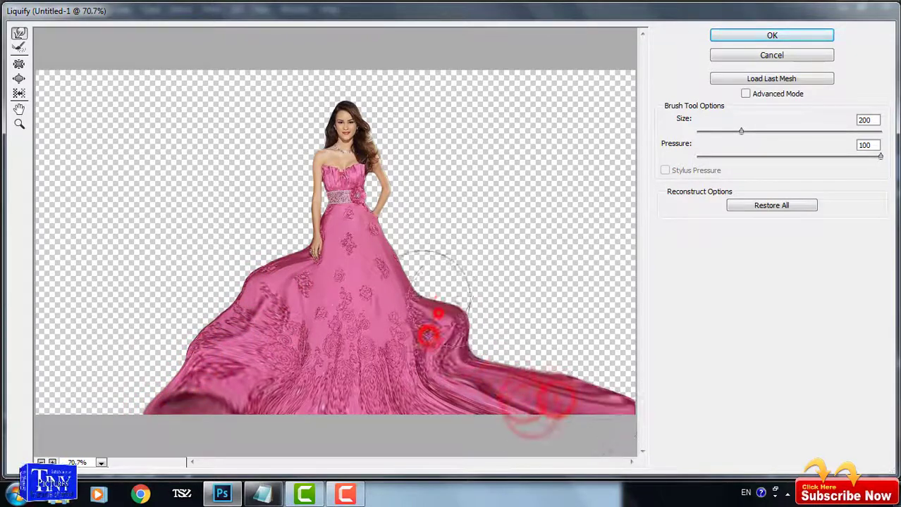
Step: Shape the skirt sides into rippled folds toward the lower corners and apply the warp
{"action": "mouse_move", "coordinate": [419, 292]}
{"action": "left_mouse_down"}
{"action": "mouse_move", "coordinate": [433, 251]}
{"action": "mouse_move", "coordinate": [422, 241]}
{"action": "mouse_move", "coordinate": [434, 286]}
{"action": "left_mouse_up"}
{"action": "mouse_move", "coordinate": [410, 252]}
{"action": "left_mouse_down"}
{"action": "mouse_move", "coordinate": [462, 312]}
{"action": "mouse_move", "coordinate": [468, 286]}
{"action": "mouse_move", "coordinate": [482, 358]}
{"action": "mouse_move", "coordinate": [514, 363]}
{"action": "left_mouse_up"}
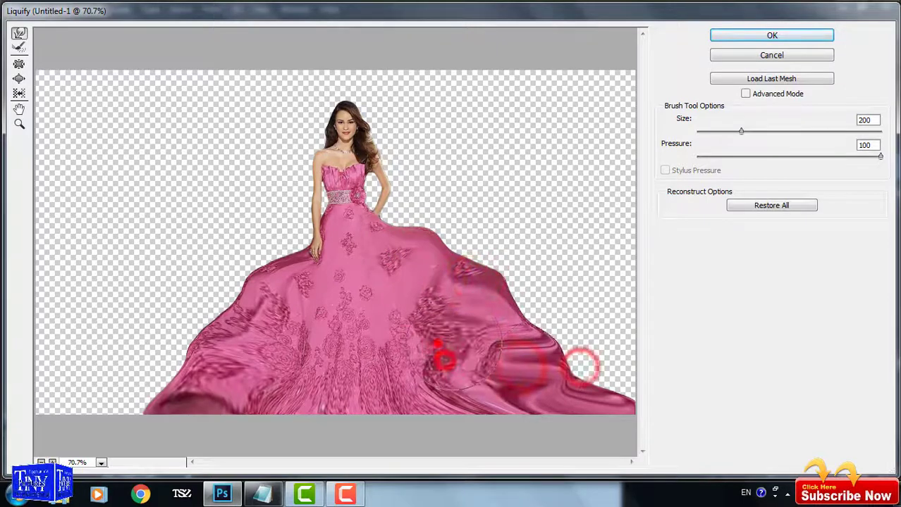
{"action": "mouse_move", "coordinate": [416, 328]}
{"action": "left_mouse_down"}
{"action": "mouse_move", "coordinate": [503, 408]}
{"action": "mouse_move", "coordinate": [605, 393]}
{"action": "mouse_move", "coordinate": [542, 352]}
{"action": "mouse_move", "coordinate": [527, 318]}
{"action": "mouse_move", "coordinate": [563, 361]}
{"action": "mouse_move", "coordinate": [429, 292]}
{"action": "mouse_move", "coordinate": [458, 380]}
{"action": "left_mouse_up"}
{"action": "mouse_move", "coordinate": [203, 384]}
{"action": "left_mouse_down"}
{"action": "mouse_move", "coordinate": [201, 361]}
{"action": "mouse_move", "coordinate": [251, 298]}
{"action": "mouse_move", "coordinate": [340, 366]}
{"action": "mouse_move", "coordinate": [251, 361]}
{"action": "mouse_move", "coordinate": [243, 372]}
{"action": "mouse_move", "coordinate": [425, 333]}
{"action": "mouse_move", "coordinate": [416, 328]}
{"action": "mouse_move", "coordinate": [409, 362]}
{"action": "mouse_move", "coordinate": [474, 367]}
{"action": "left_mouse_up"}
{"action": "mouse_move", "coordinate": [573, 310]}
{"action": "left_mouse_down"}
{"action": "mouse_move", "coordinate": [607, 397]}
{"action": "mouse_move", "coordinate": [519, 378]}
{"action": "left_mouse_up"}
{"action": "mouse_move", "coordinate": [151, 383]}
{"action": "left_mouse_down"}
{"action": "mouse_move", "coordinate": [69, 407]}
{"action": "mouse_move", "coordinate": [184, 403]}
{"action": "mouse_move", "coordinate": [171, 353]}
{"action": "mouse_move", "coordinate": [267, 342]}
{"action": "left_mouse_up"}
{"action": "left_click_drag", "start_coordinate": [224, 304], "coordinate": [148, 358]}
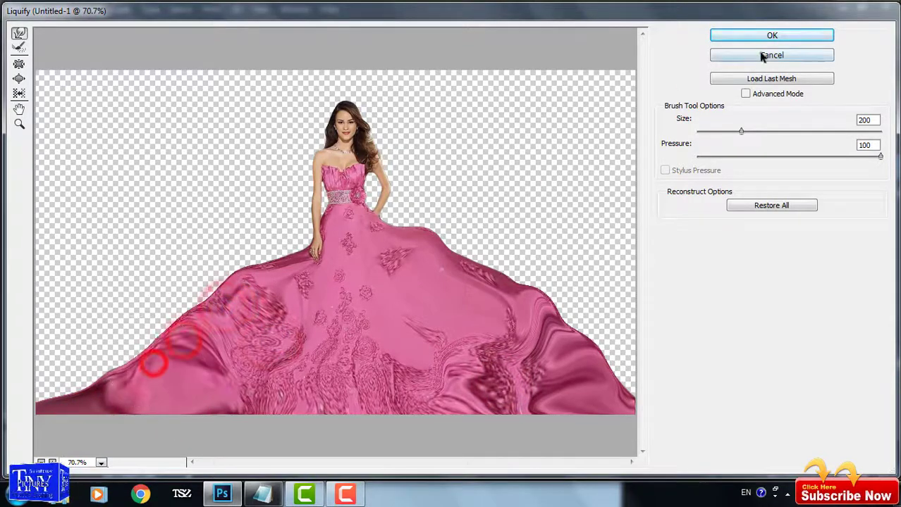
{"action": "left_click", "coordinate": [771, 35]}
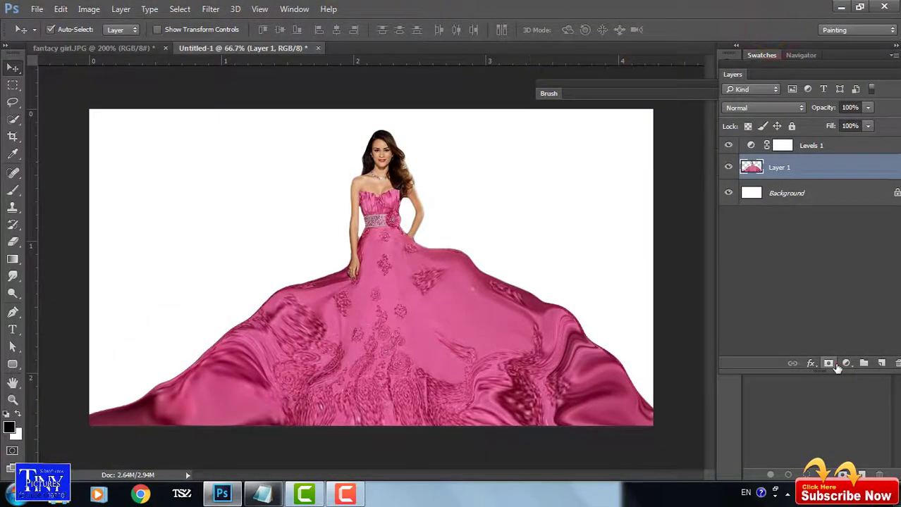
Step: Paint black on Layer 1's mask to hide the wide lower skirt
{"action": "left_click", "coordinate": [12, 191]}
{"action": "left_click", "coordinate": [62, 30]}
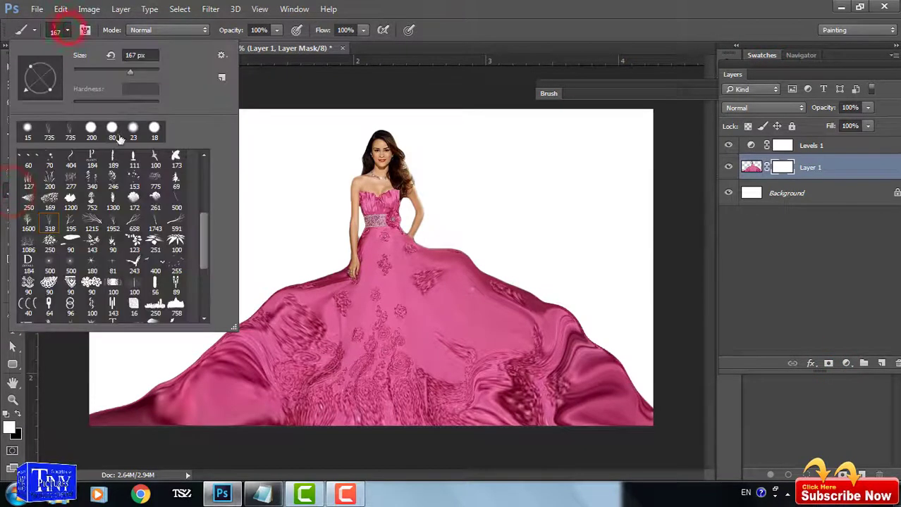
{"action": "left_click", "coordinate": [422, 5]}
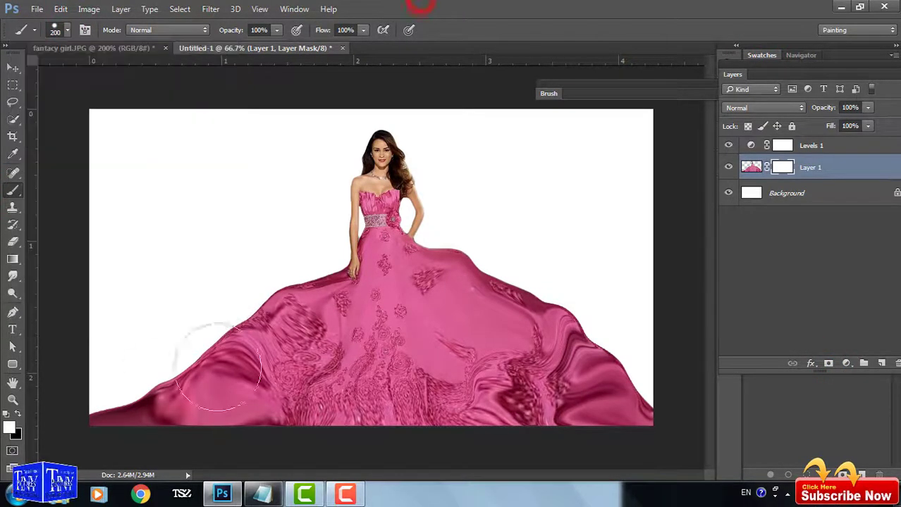
{"action": "mouse_move", "coordinate": [104, 421]}
{"action": "left_mouse_down"}
{"action": "mouse_move", "coordinate": [402, 321]}
{"action": "mouse_move", "coordinate": [512, 301]}
{"action": "mouse_move", "coordinate": [321, 389]}
{"action": "mouse_move", "coordinate": [577, 406]}
{"action": "mouse_move", "coordinate": [552, 381]}
{"action": "mouse_move", "coordinate": [311, 315]}
{"action": "left_mouse_up"}
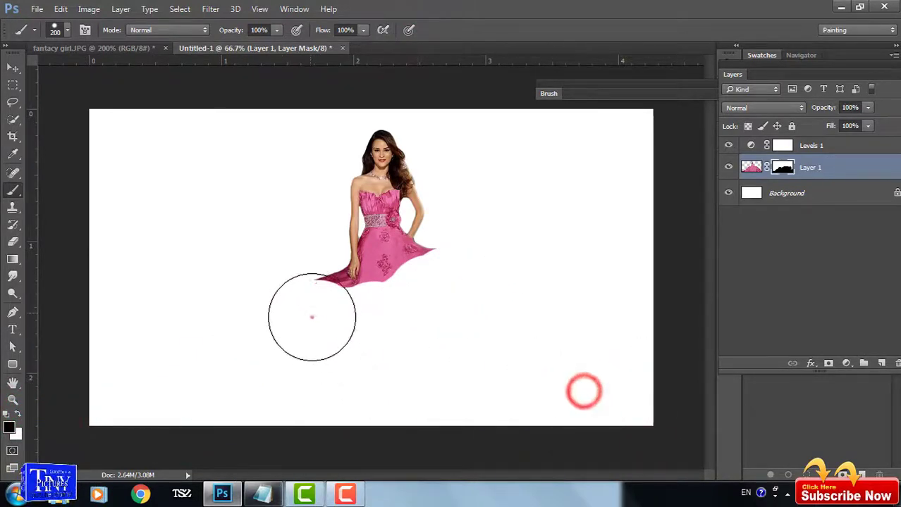
{"action": "left_click", "coordinate": [12, 71]}
Step: Load the lazybrushes brush set and enlarge the branch brush to 800 px
{"action": "left_click", "coordinate": [15, 191]}
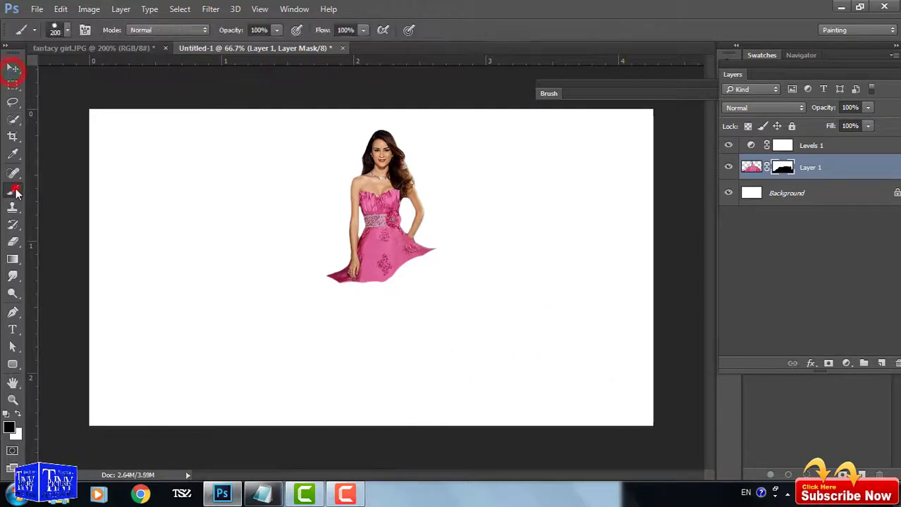
{"action": "left_click", "coordinate": [67, 31]}
{"action": "left_click", "coordinate": [221, 55]}
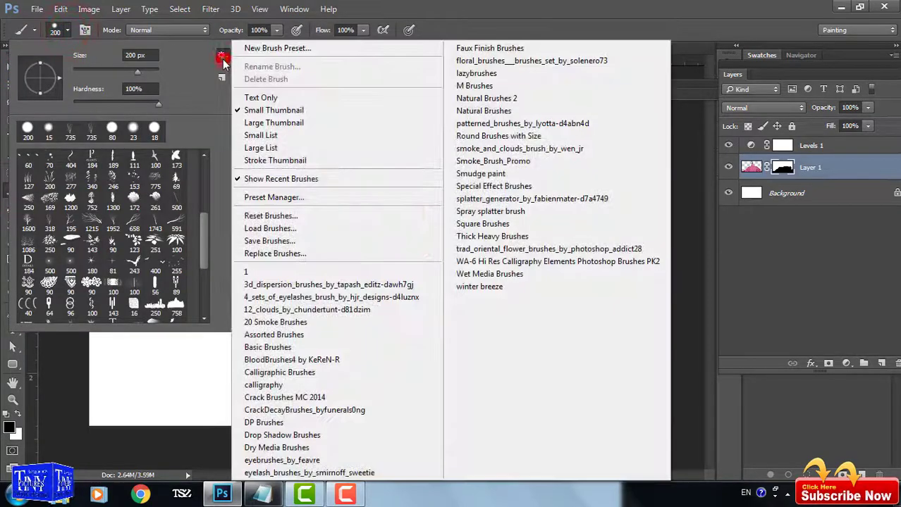
{"action": "left_click", "coordinate": [526, 74]}
{"action": "left_click", "coordinate": [398, 193]}
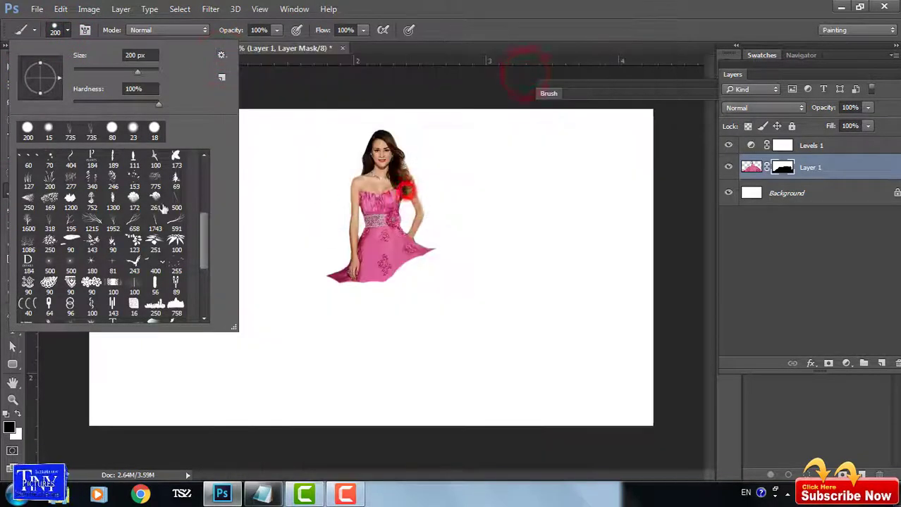
{"action": "left_click", "coordinate": [484, 6]}
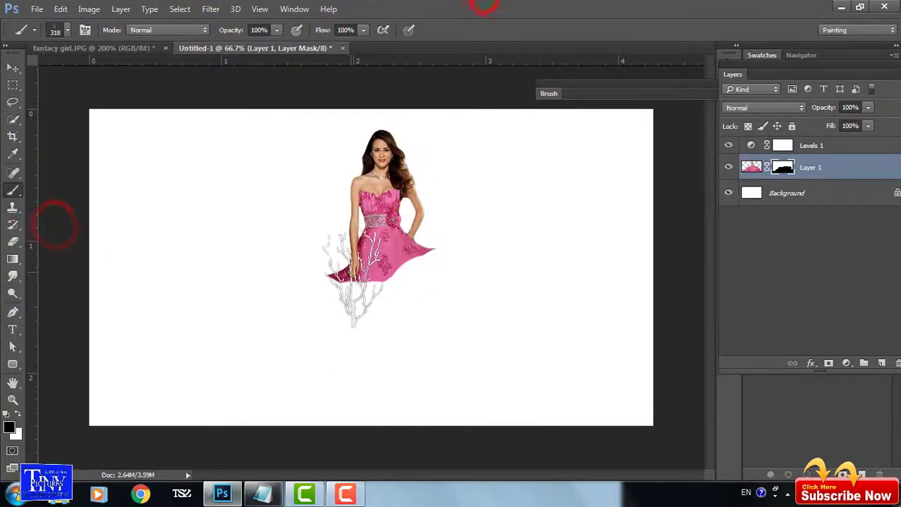
{"action": "key", "text": "bracketright"}
{"action": "key", "text": "bracketright"}
{"action": "key", "text": "bracketright"}
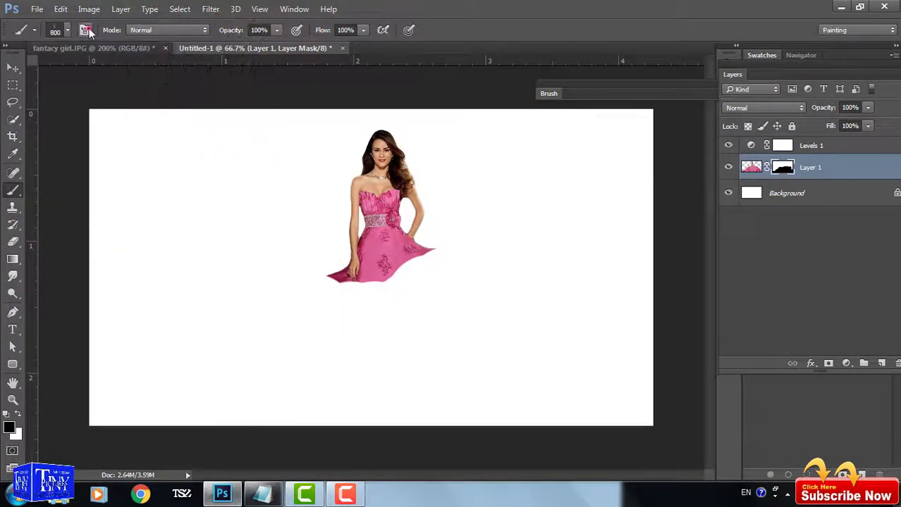
{"action": "left_click", "coordinate": [85, 30]}
Step: Flip the branch tip vertically, undo the test stamp, and switch to painting white
{"action": "left_click", "coordinate": [672, 227]}
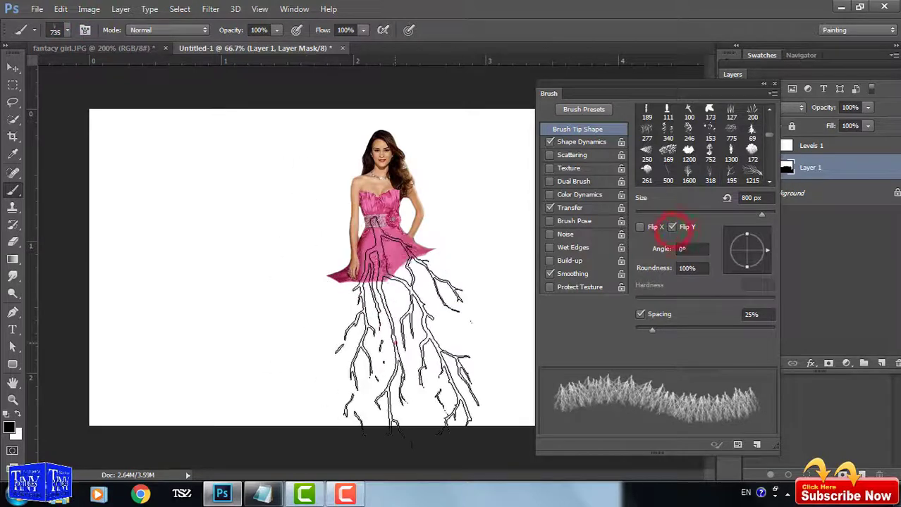
{"action": "left_click", "coordinate": [398, 338]}
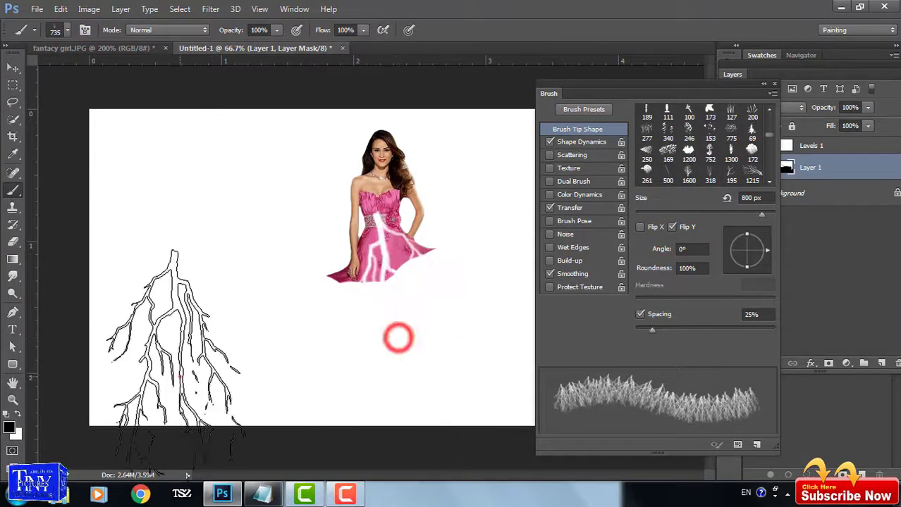
{"action": "key", "text": "ctrl+z"}
{"action": "left_click", "coordinate": [778, 175]}
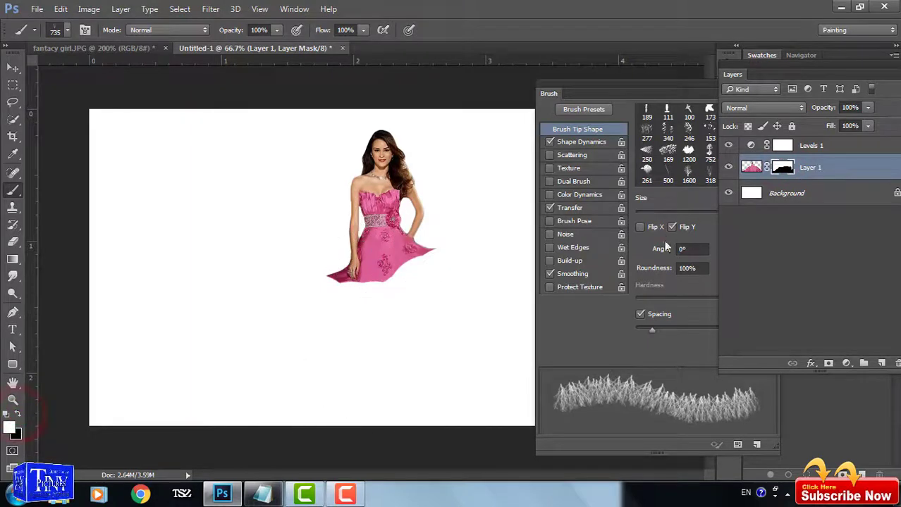
Step: Rotate the tip to 27° and -29° and stamp pink branch strands below the skirt
{"action": "left_click_drag", "start_coordinate": [594, 102], "coordinate": [581, 96]}
{"action": "left_click", "coordinate": [750, 246]}
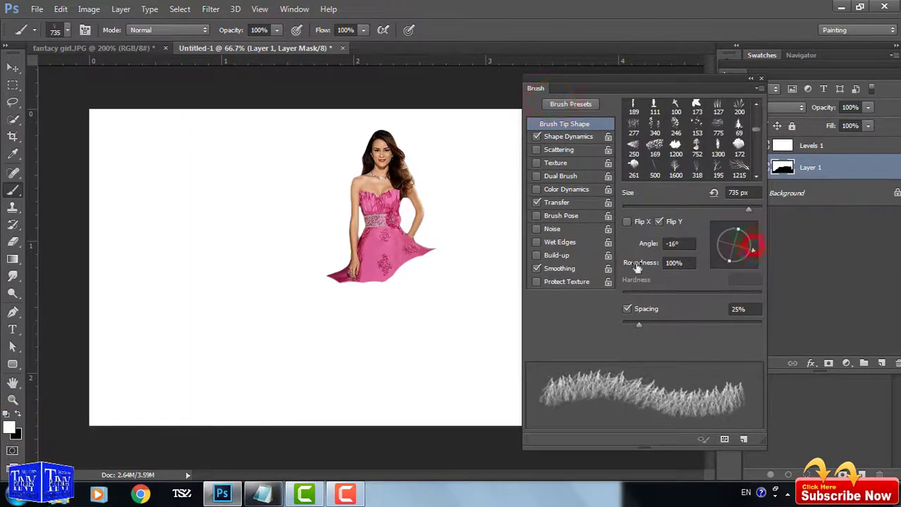
{"action": "left_click", "coordinate": [751, 238]}
{"action": "left_click", "coordinate": [434, 317]}
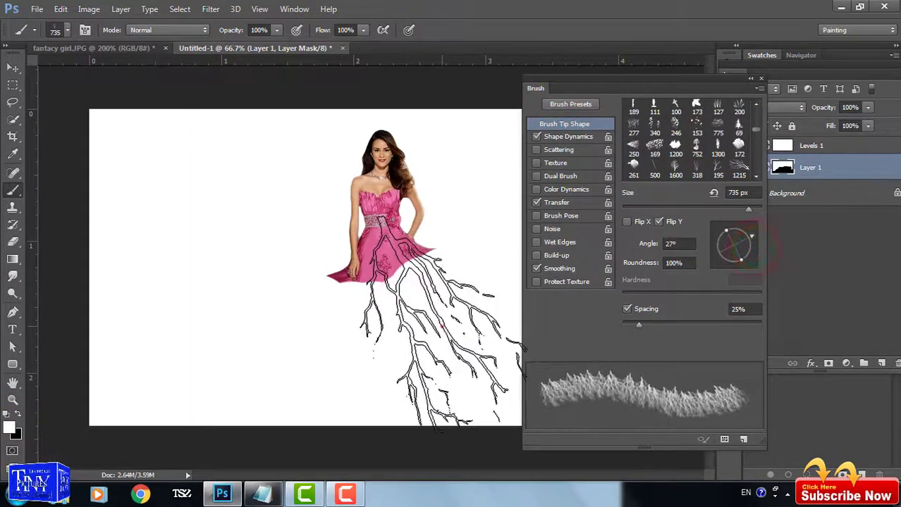
{"action": "left_click", "coordinate": [426, 331]}
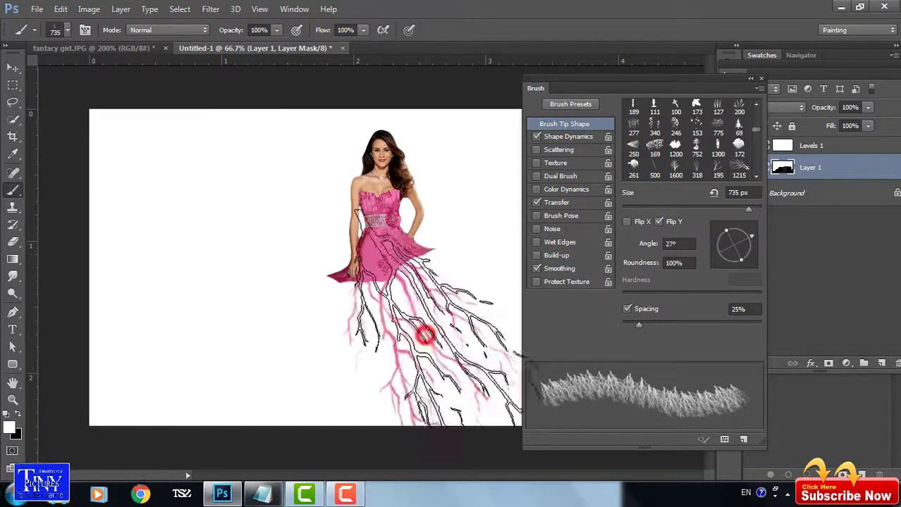
{"action": "left_click", "coordinate": [750, 253]}
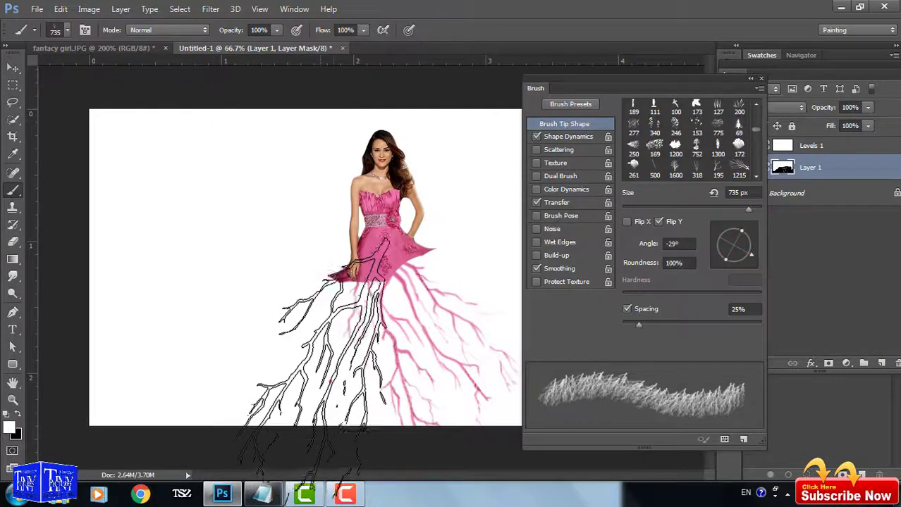
{"action": "left_click", "coordinate": [330, 379]}
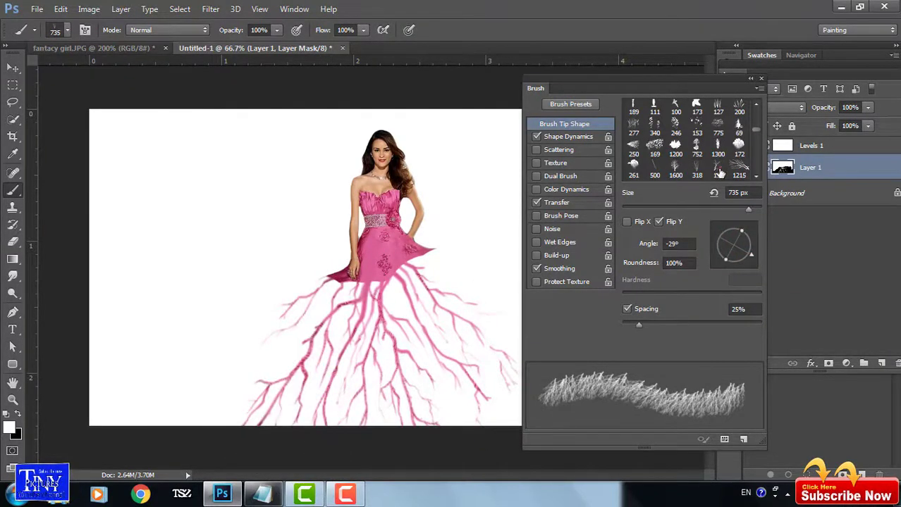
{"action": "scroll", "coordinate": [719, 173], "scroll_direction": "down", "scroll_amount": 1}
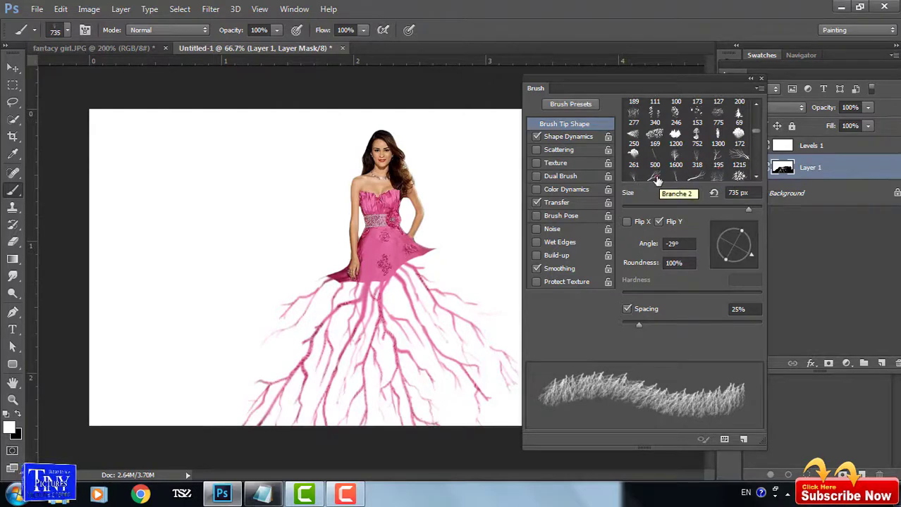
Step: Stamp branch strands on the right and lower left with a new tip, Flip Y, -115°
{"action": "left_click", "coordinate": [653, 174]}
{"action": "mouse_move", "coordinate": [754, 249]}
{"action": "left_mouse_down"}
{"action": "mouse_move", "coordinate": [751, 236]}
{"action": "mouse_move", "coordinate": [715, 235]}
{"action": "left_mouse_up"}
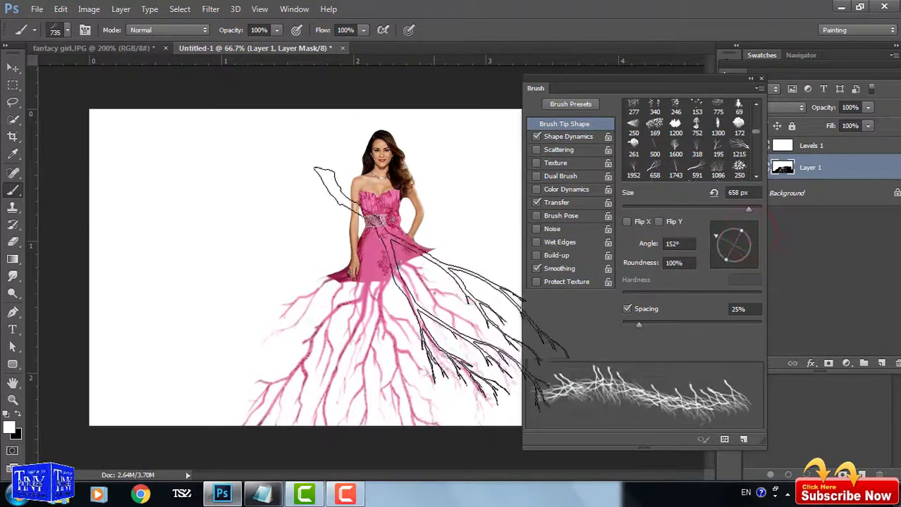
{"action": "left_click", "coordinate": [412, 273]}
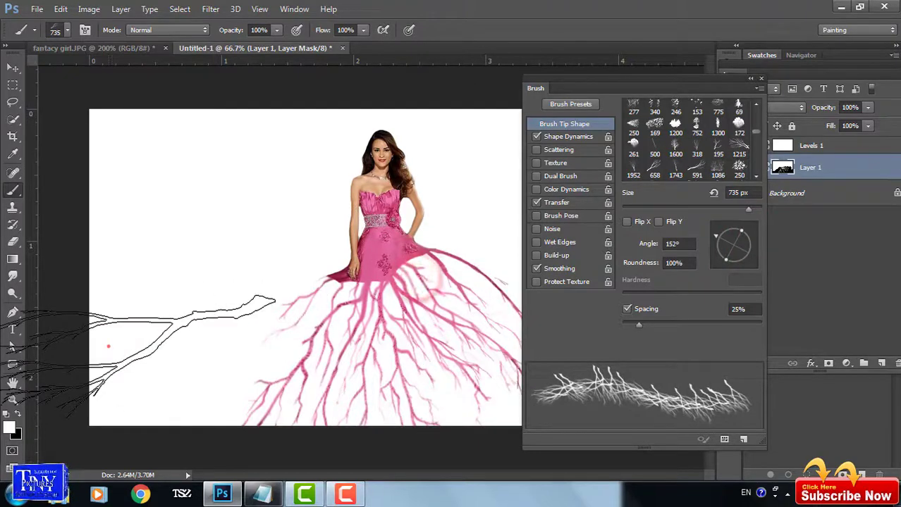
{"action": "left_click", "coordinate": [717, 240]}
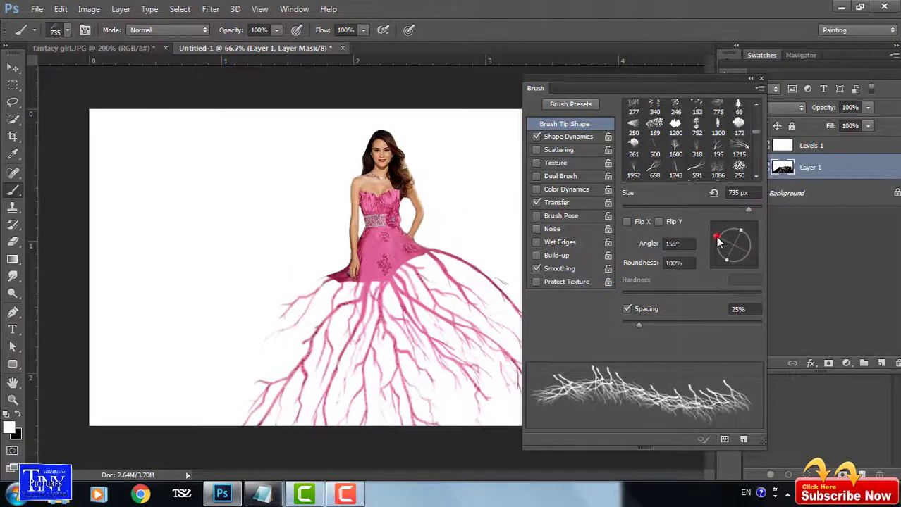
{"action": "mouse_move", "coordinate": [726, 236]}
{"action": "left_mouse_down"}
{"action": "mouse_move", "coordinate": [761, 242]}
{"action": "mouse_move", "coordinate": [729, 272]}
{"action": "left_mouse_up"}
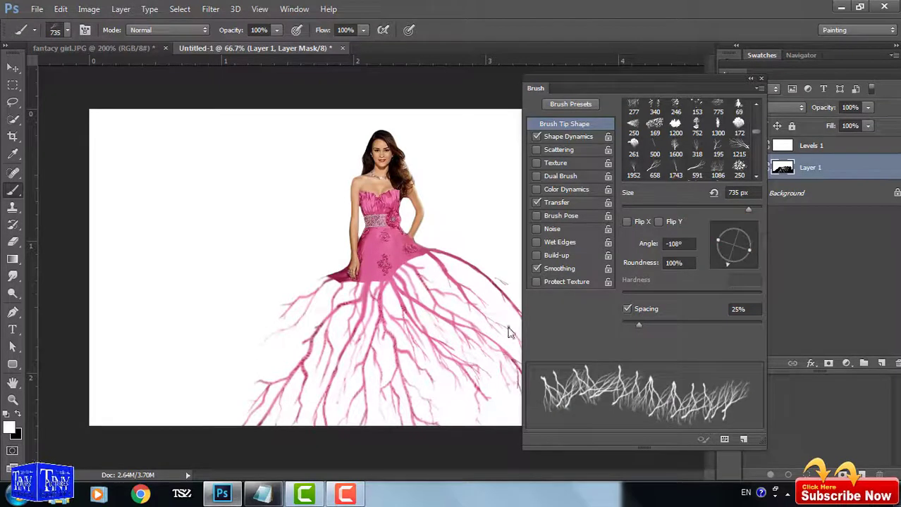
{"action": "left_click", "coordinate": [660, 222]}
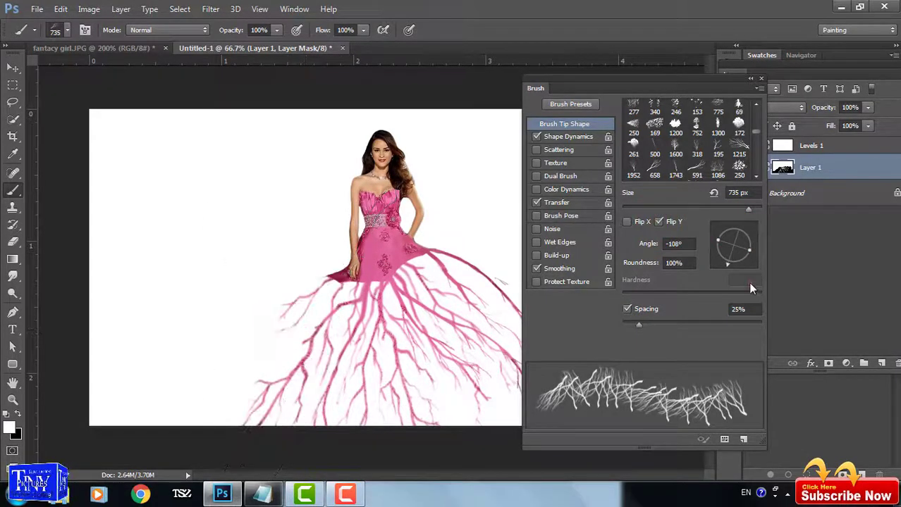
{"action": "left_click", "coordinate": [726, 264]}
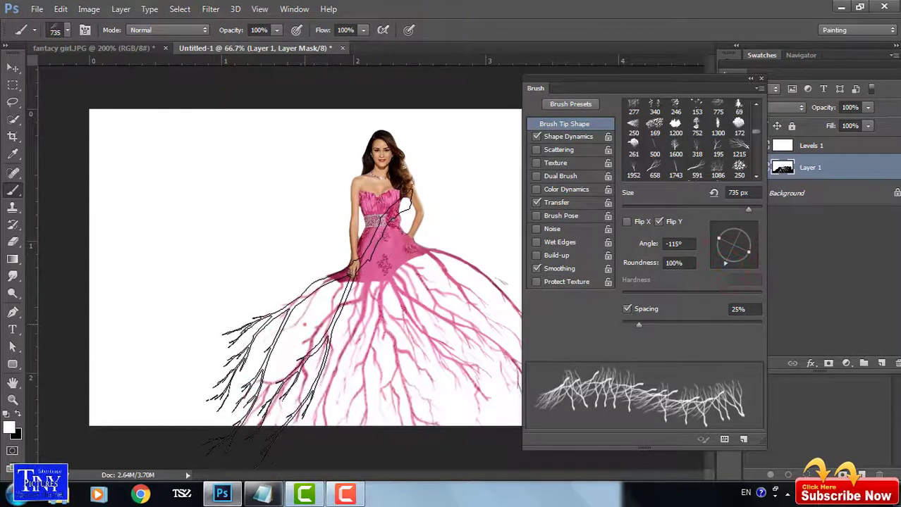
{"action": "left_click", "coordinate": [241, 330]}
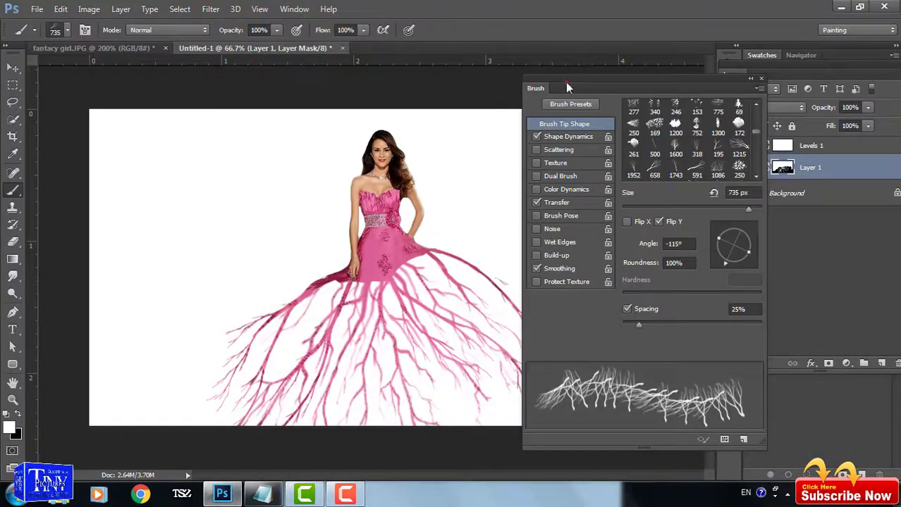
{"action": "left_click_drag", "start_coordinate": [533, 86], "coordinate": [605, 92]}
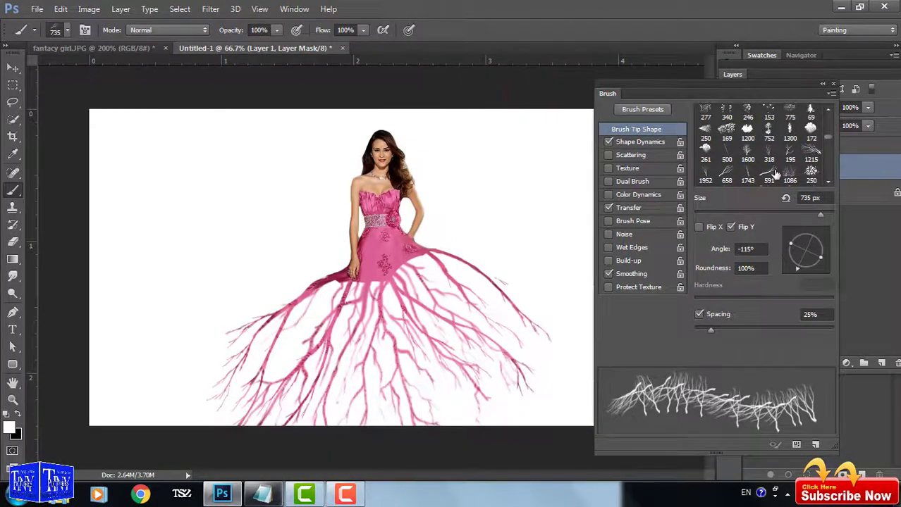
Step: Switch to the 1215 tip at 501 px and -78°, stamping a central branch cluster
{"action": "left_click", "coordinate": [811, 154]}
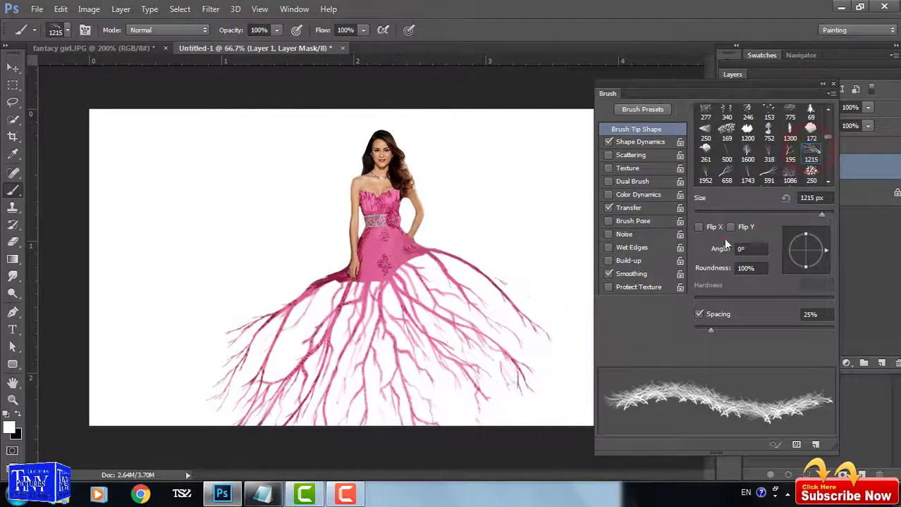
{"action": "mouse_move", "coordinate": [804, 247]}
{"action": "left_mouse_down"}
{"action": "mouse_move", "coordinate": [821, 246]}
{"action": "mouse_move", "coordinate": [809, 273]}
{"action": "left_mouse_up"}
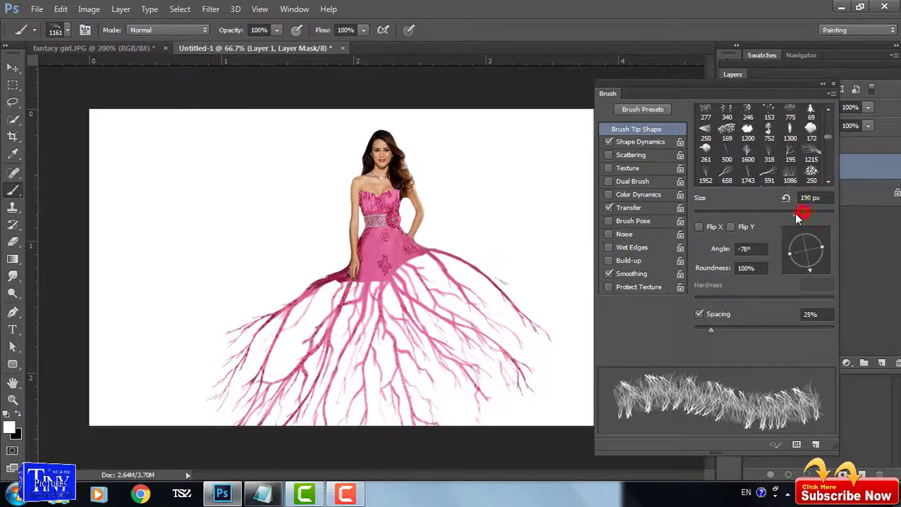
{"action": "left_click_drag", "start_coordinate": [796, 218], "coordinate": [817, 216]}
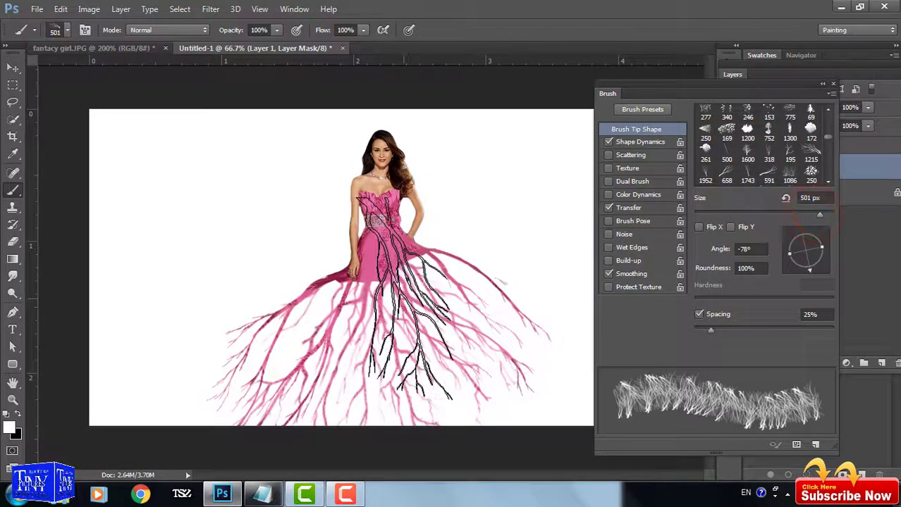
{"action": "left_click", "coordinate": [426, 315]}
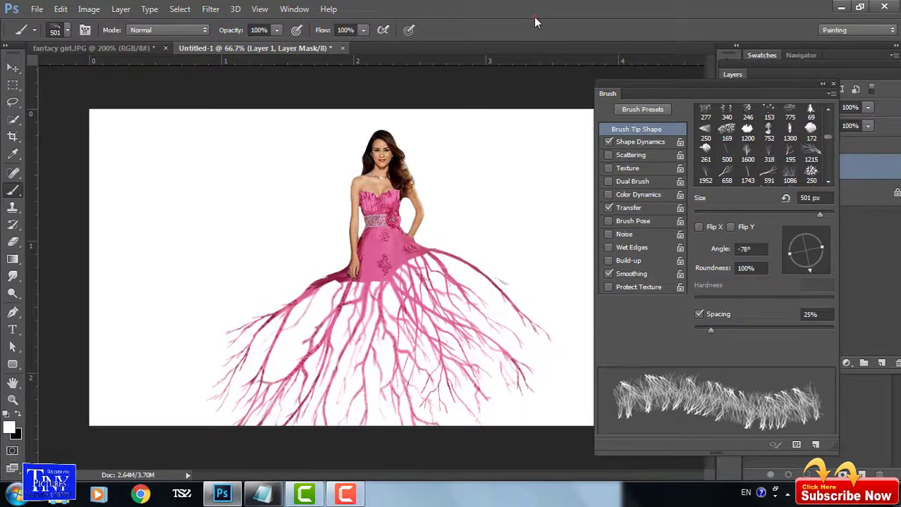
Step: Tuck away the brush settings, briefly toggle the dress layer, and select the Background layer
{"action": "left_click", "coordinate": [822, 84]}
{"action": "left_click", "coordinate": [728, 167]}
{"action": "left_click", "coordinate": [728, 168]}
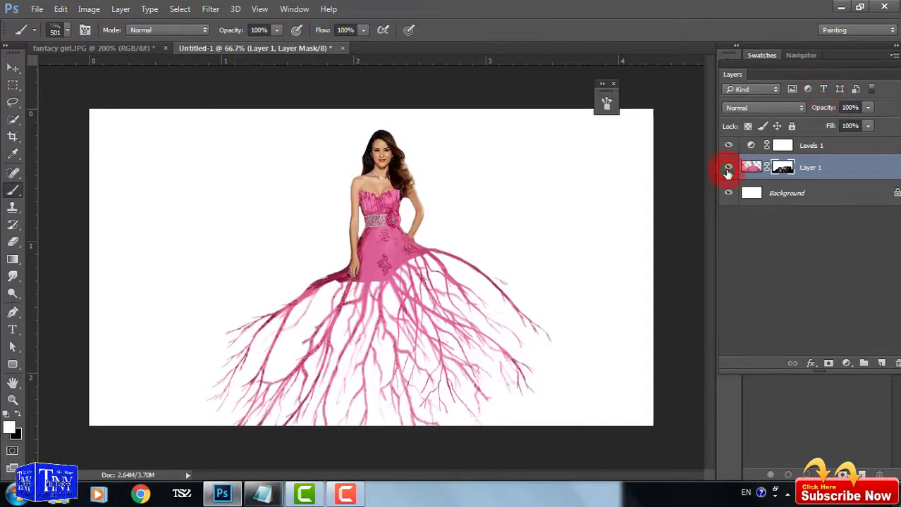
{"action": "left_click", "coordinate": [824, 190]}
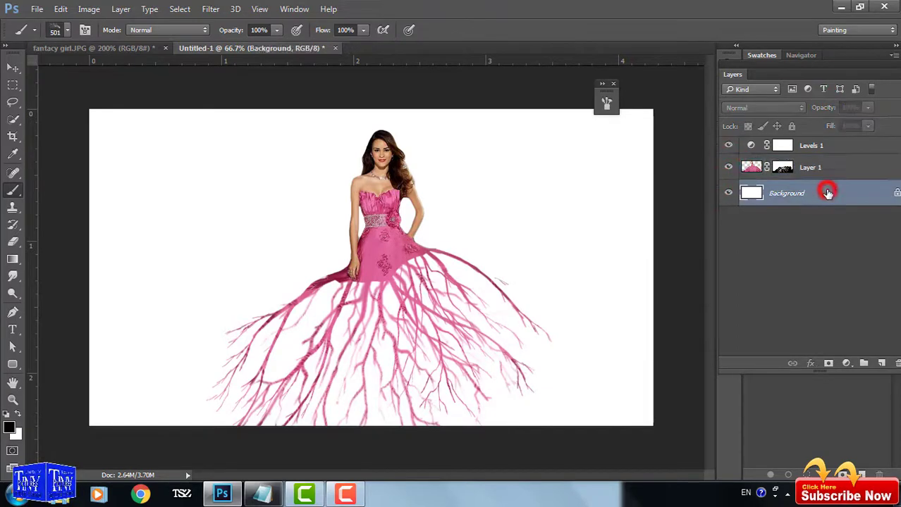
Step: Draw a radial grey gradient on the background, brightest behind the woman's head
{"action": "left_click", "coordinate": [12, 260]}
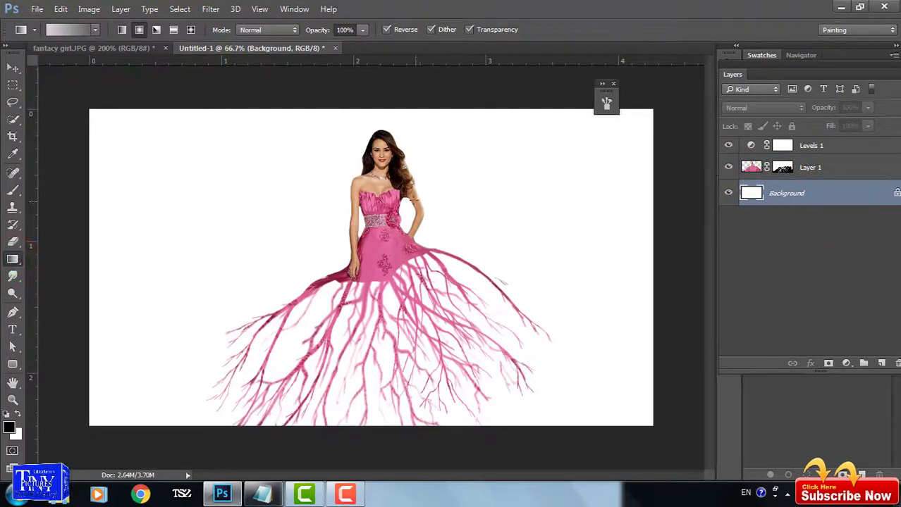
{"action": "left_click_drag", "start_coordinate": [382, 172], "coordinate": [566, 311]}
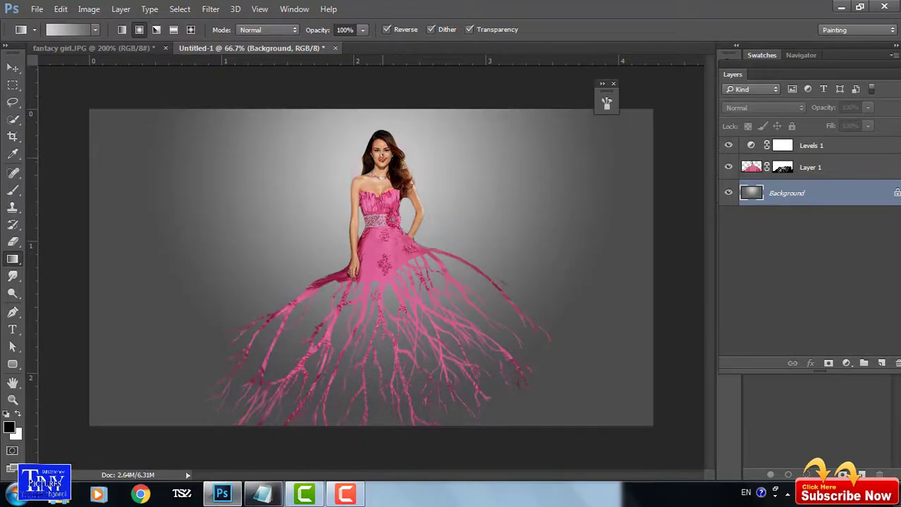
{"action": "left_click_drag", "start_coordinate": [381, 153], "coordinate": [543, 93]}
{"action": "left_click_drag", "start_coordinate": [381, 154], "coordinate": [598, 239]}
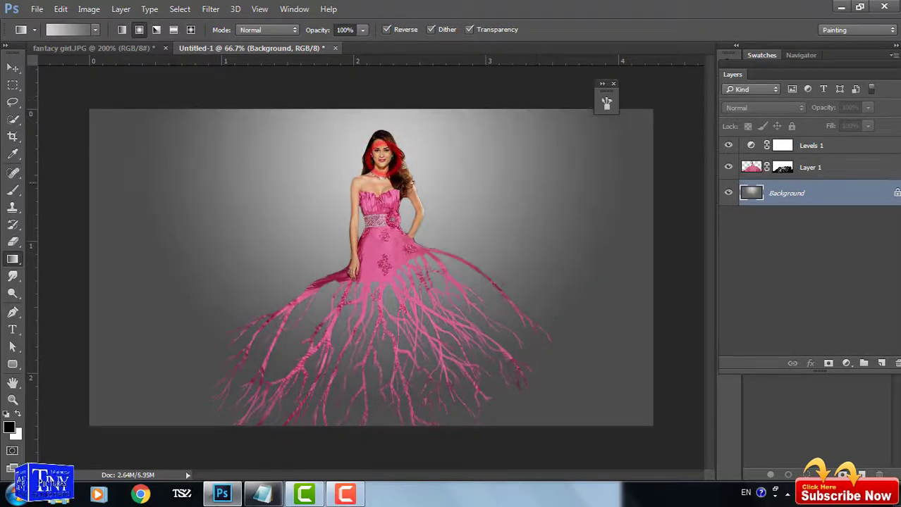
{"action": "left_click_drag", "start_coordinate": [385, 134], "coordinate": [683, 385]}
{"action": "left_click_drag", "start_coordinate": [382, 136], "coordinate": [509, 240]}
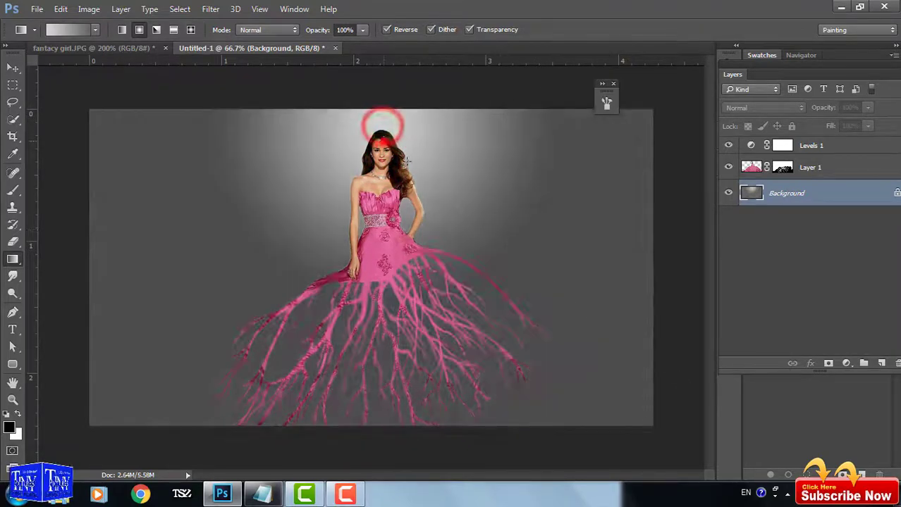
{"action": "left_click_drag", "start_coordinate": [383, 134], "coordinate": [614, 347]}
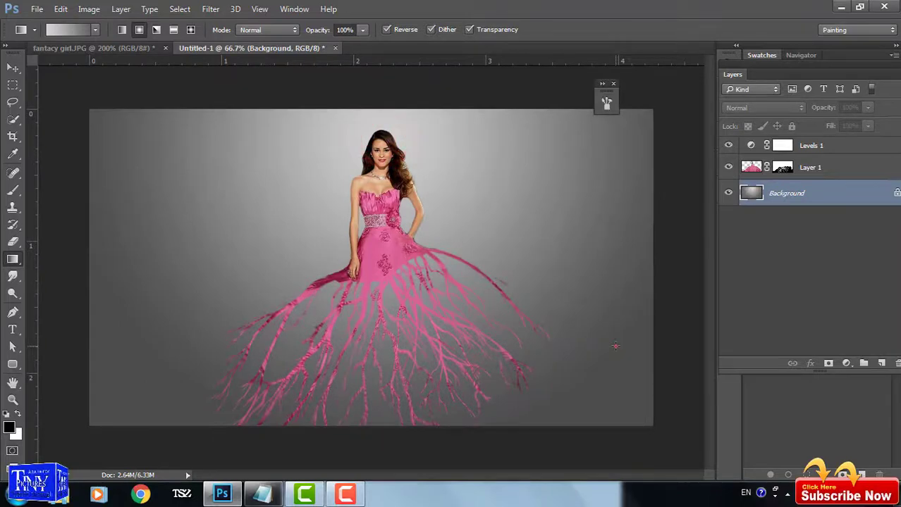
Step: Apply Color Efex Pro 4's Bi-Color Filters with the Violet/Pink colour set to the backdrop
{"action": "left_click", "coordinate": [210, 9]}
{"action": "mouse_move", "coordinate": [235, 286]}
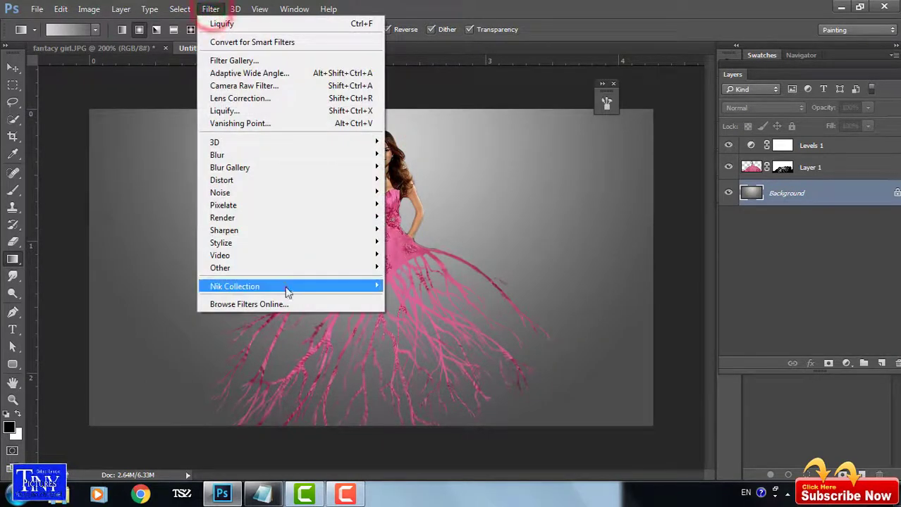
{"action": "left_click", "coordinate": [443, 298]}
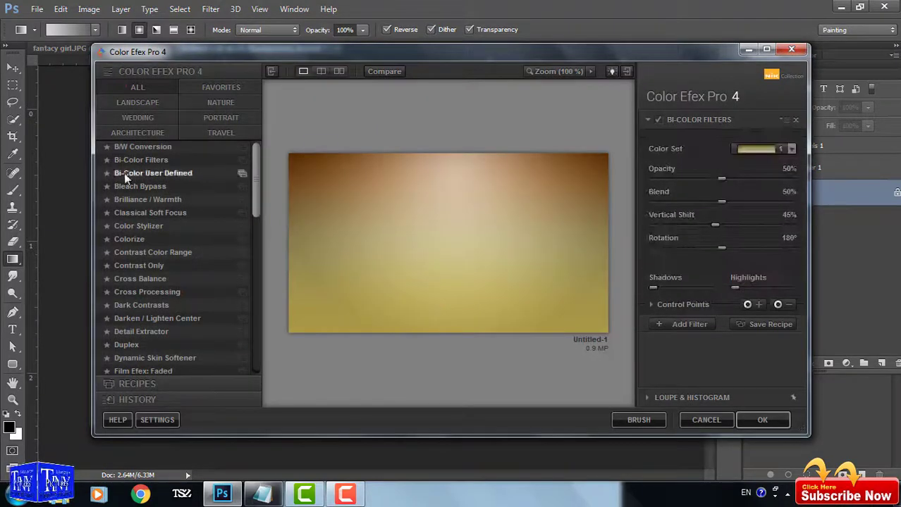
{"action": "left_click", "coordinate": [791, 149]}
{"action": "left_click", "coordinate": [761, 388]}
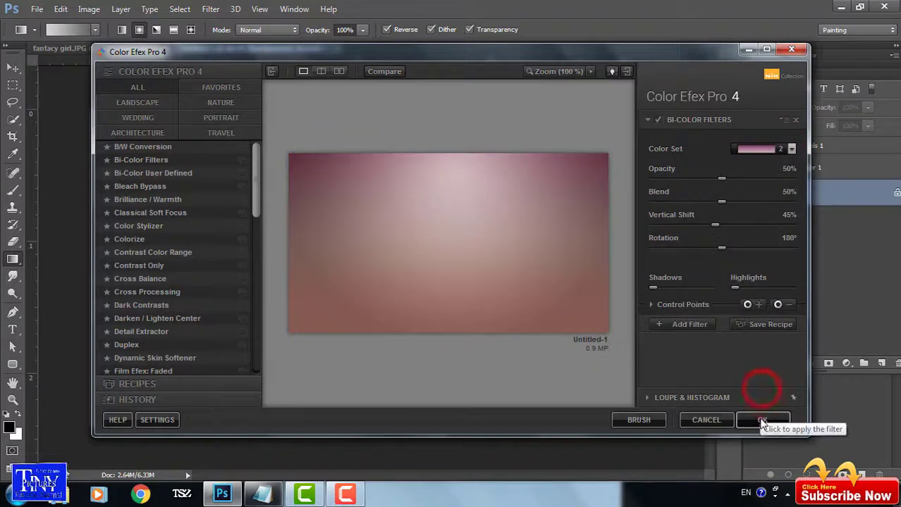
{"action": "left_click", "coordinate": [761, 421]}
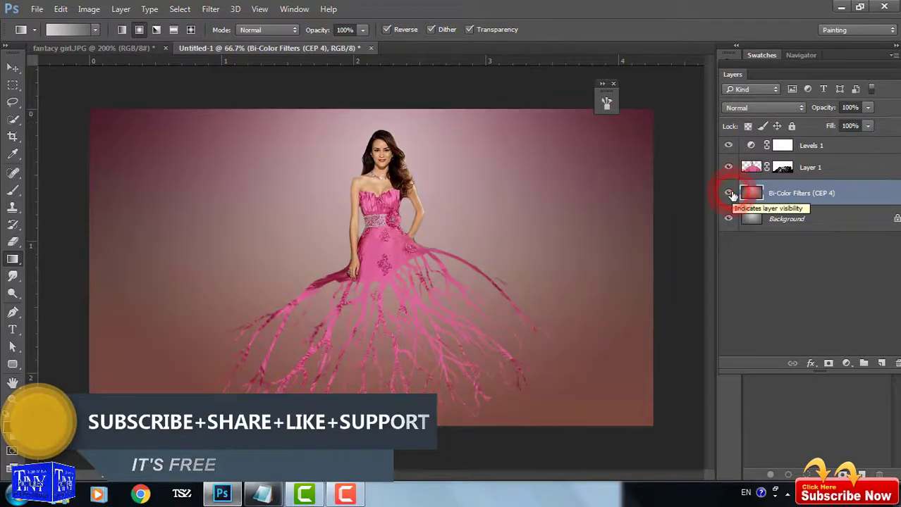
Step: Nudge the dress layer slightly to the left with the Move tool
{"action": "left_click", "coordinate": [832, 168]}
{"action": "left_click", "coordinate": [12, 67]}
{"action": "left_click_drag", "start_coordinate": [419, 205], "coordinate": [381, 210]}
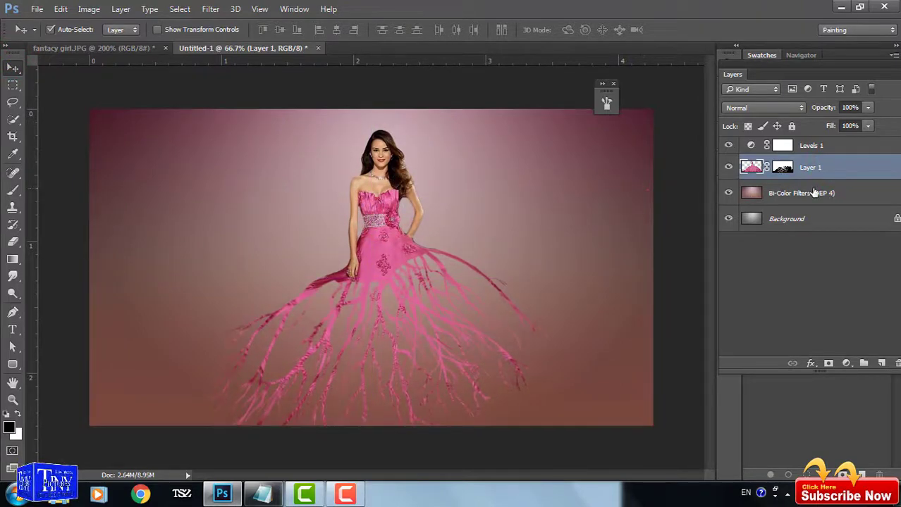
Step: Lower the Levels 1 output white point to 245, leaving it unclipped so it affects all layers
{"action": "left_click", "coordinate": [817, 147]}
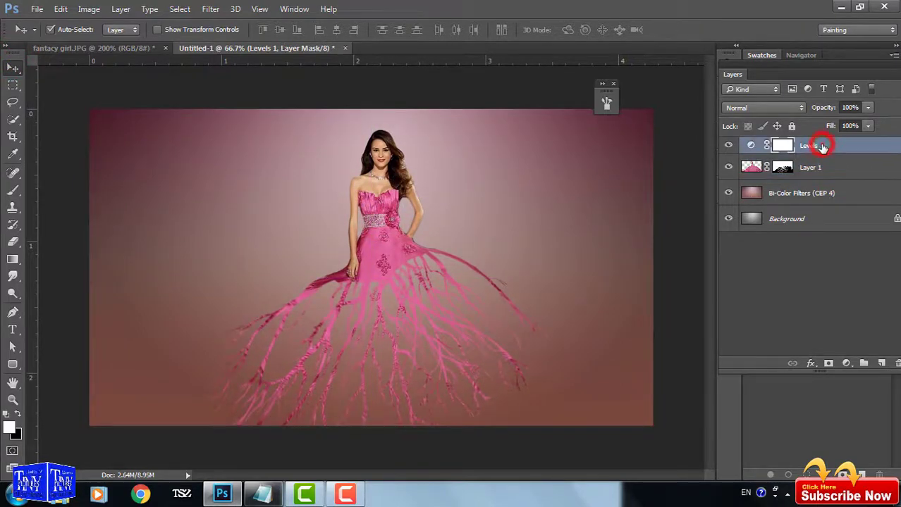
{"action": "double_click", "coordinate": [750, 146]}
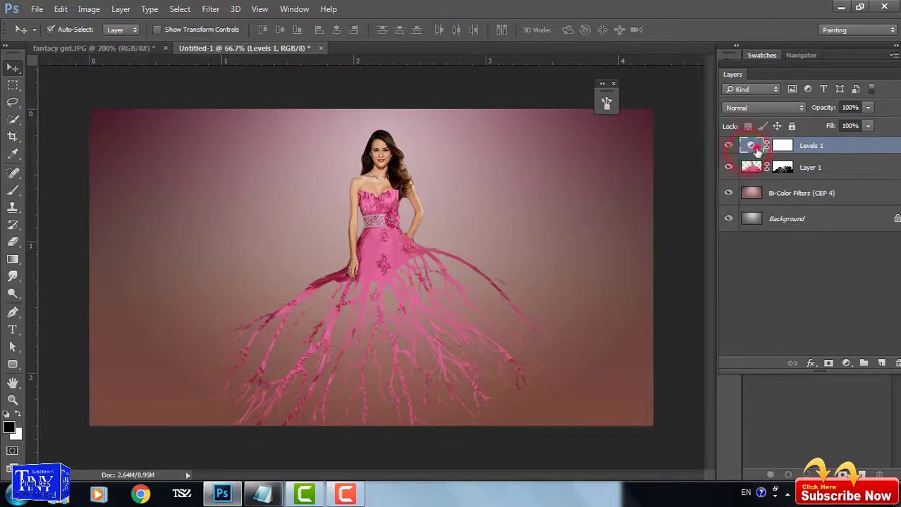
{"action": "left_click_drag", "start_coordinate": [590, 256], "coordinate": [594, 255]}
{"action": "left_click", "coordinate": [614, 305]}
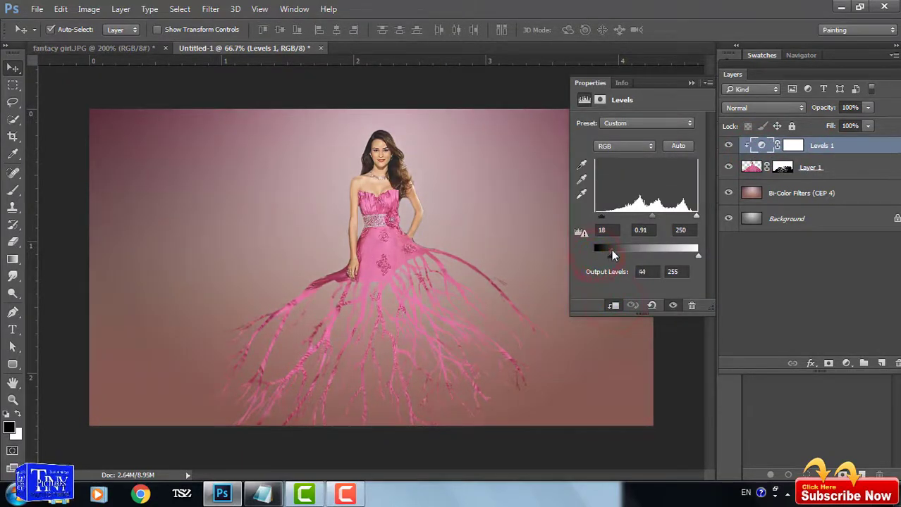
{"action": "left_click_drag", "start_coordinate": [698, 255], "coordinate": [694, 255]}
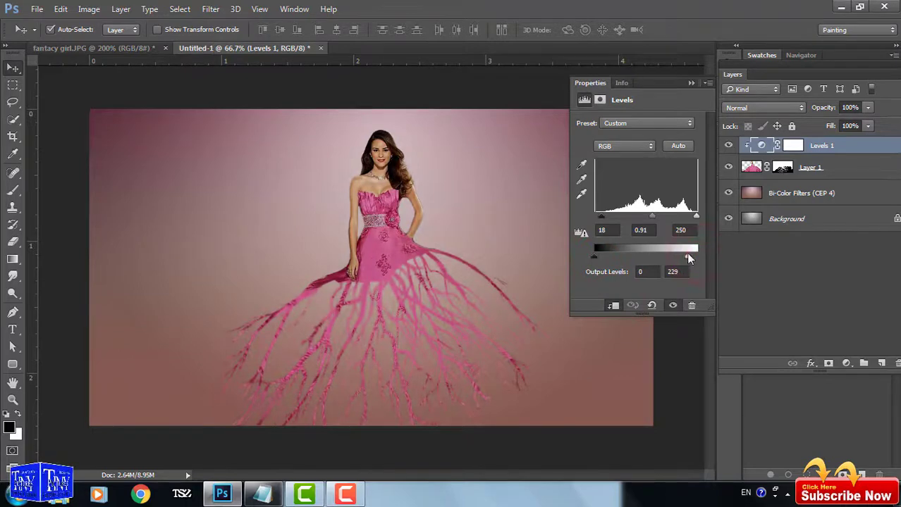
{"action": "left_click", "coordinate": [614, 306]}
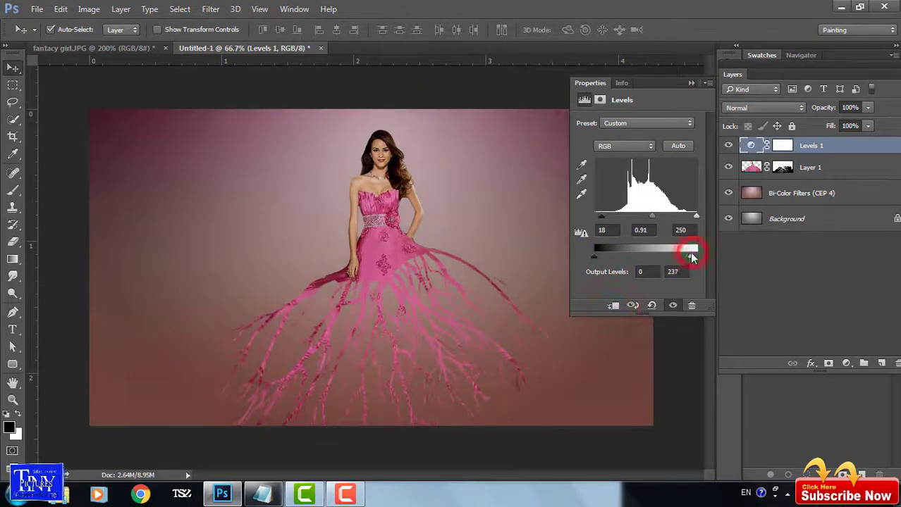
{"action": "left_click", "coordinate": [690, 82]}
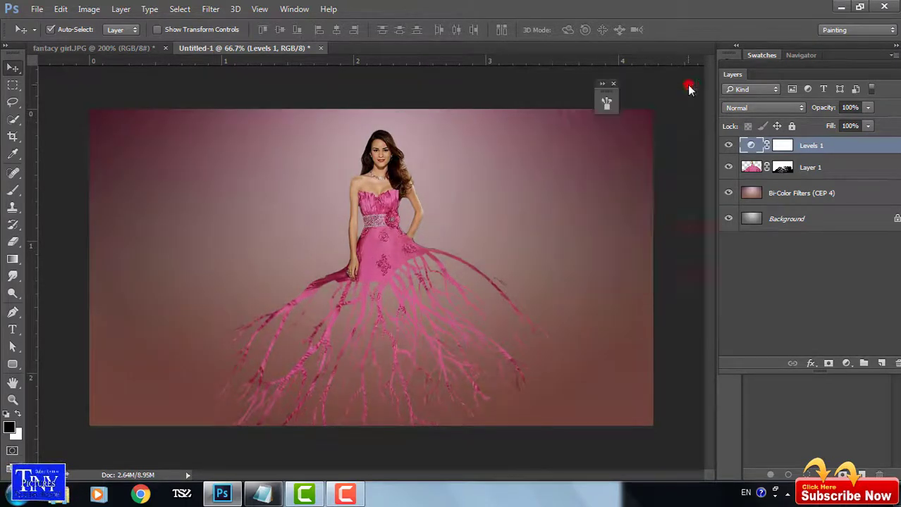
Step: Toggle Levels 1 off and on to compare the image with and without it
{"action": "left_click", "coordinate": [729, 146]}
{"action": "left_click", "coordinate": [729, 146]}
{"action": "left_click", "coordinate": [729, 146]}
{"action": "left_click", "coordinate": [729, 146]}
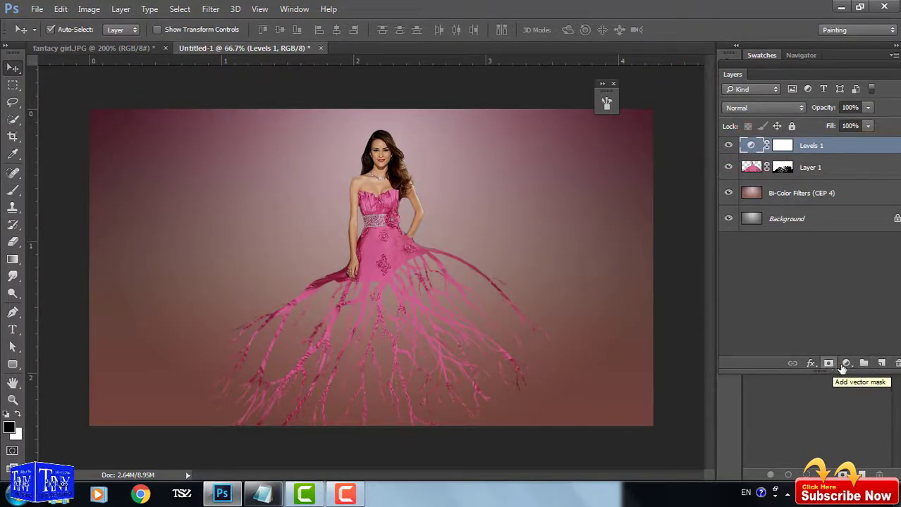
Step: Add a Curves adjustment layer with its curve pulled down to darken the image
{"action": "left_click", "coordinate": [845, 364]}
{"action": "left_click", "coordinate": [804, 155]}
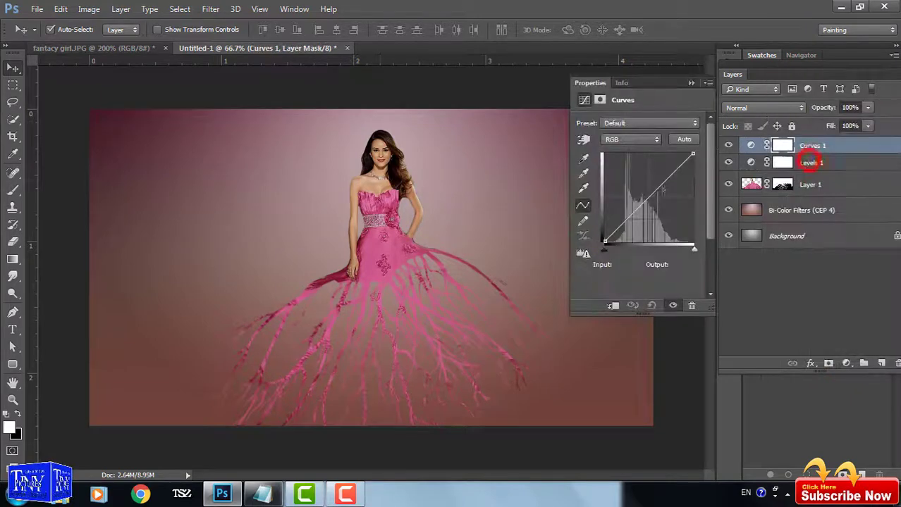
{"action": "left_click_drag", "start_coordinate": [628, 220], "coordinate": [624, 231]}
{"action": "left_click", "coordinate": [613, 305]}
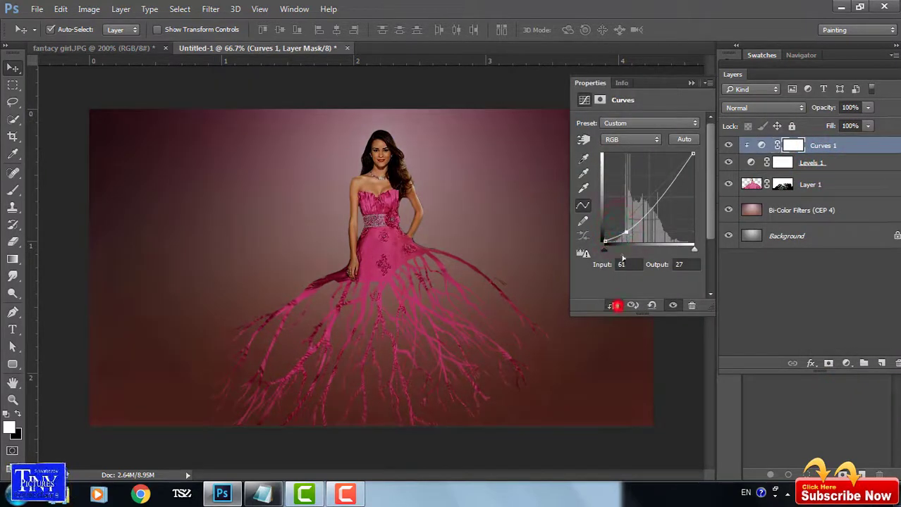
Step: Move Curves 1 beneath Levels 1, clip it to the dress layer and shape its shadow and highlight points
{"action": "left_click", "coordinate": [624, 229]}
{"action": "left_click_drag", "start_coordinate": [820, 146], "coordinate": [818, 169]}
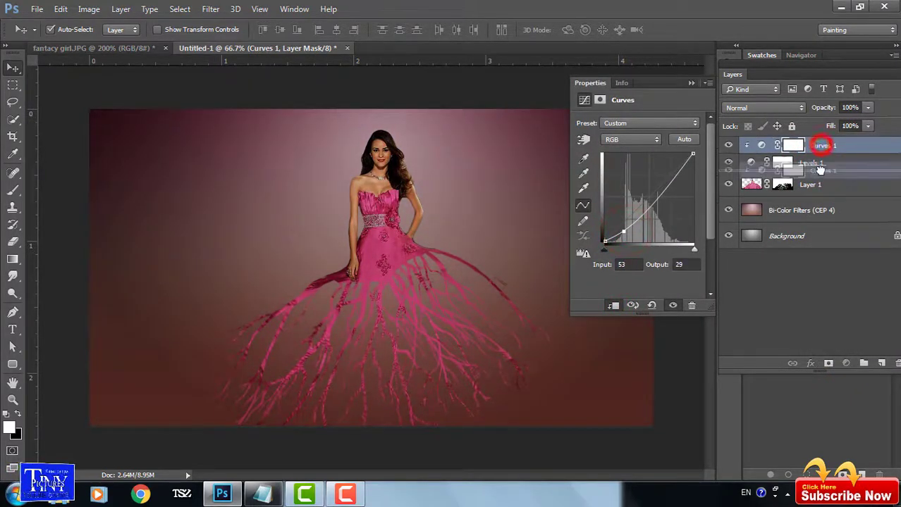
{"action": "left_click", "coordinate": [613, 306]}
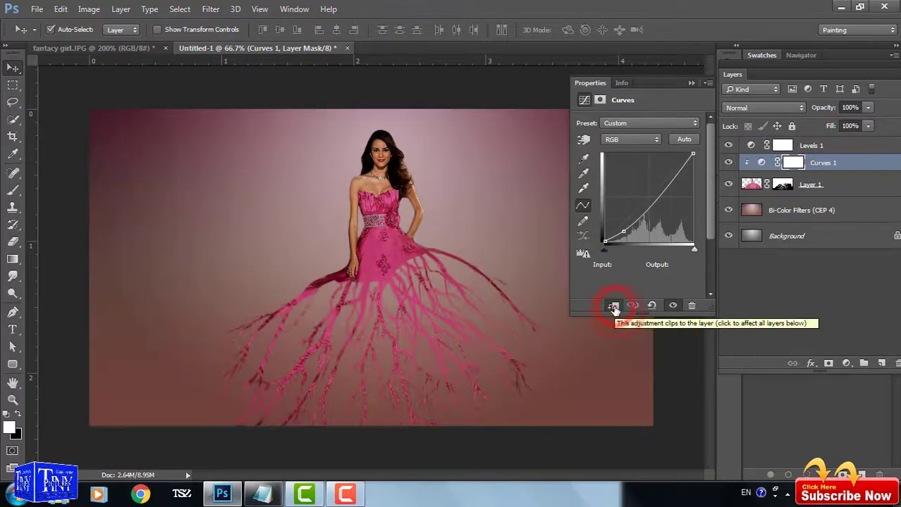
{"action": "left_click_drag", "start_coordinate": [623, 231], "coordinate": [623, 236]}
{"action": "left_click_drag", "start_coordinate": [659, 197], "coordinate": [661, 187]}
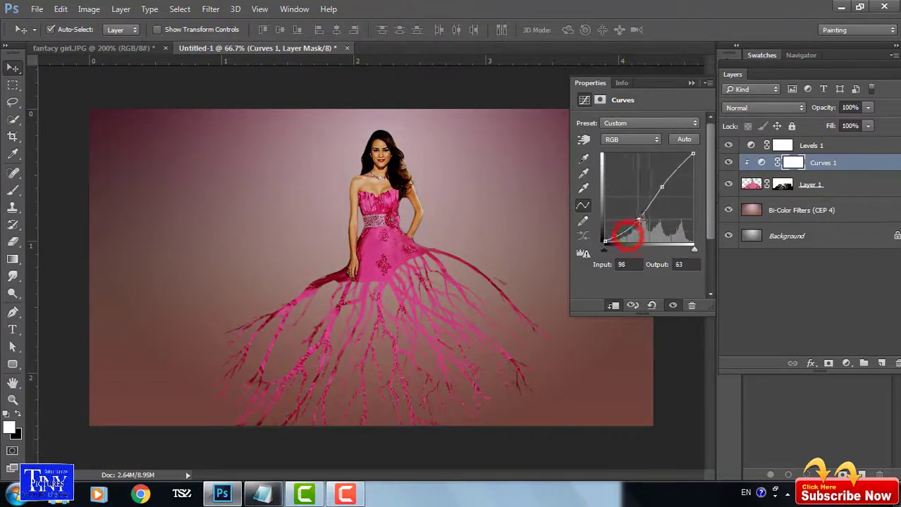
{"action": "mouse_move", "coordinate": [628, 236]}
{"action": "left_mouse_down"}
{"action": "mouse_move", "coordinate": [642, 223]}
{"action": "mouse_move", "coordinate": [634, 230]}
{"action": "left_mouse_up"}
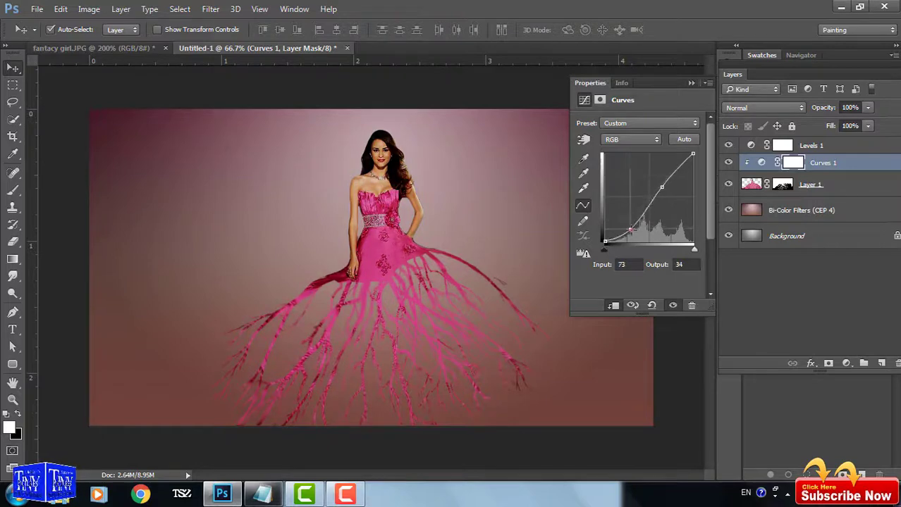
{"action": "left_click", "coordinate": [690, 83]}
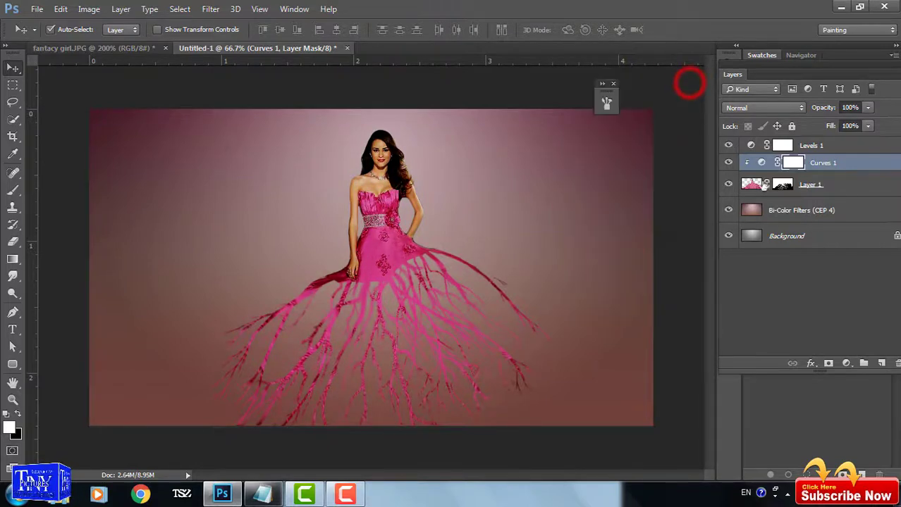
Step: On Layer 1, load the Special Effect Brushes, pick the butterfly brush and disable Color Dynamics
{"action": "left_click", "coordinate": [832, 185]}
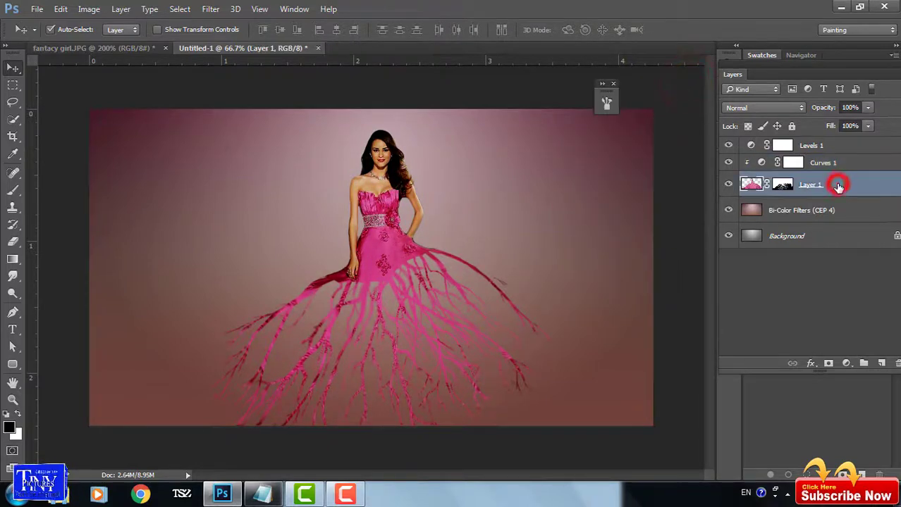
{"action": "left_click", "coordinate": [14, 191]}
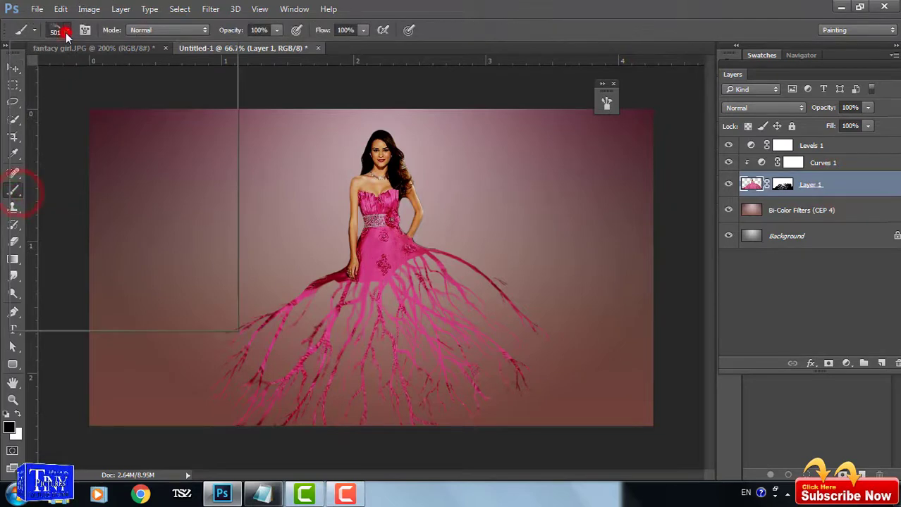
{"action": "left_click", "coordinate": [66, 31]}
{"action": "left_click", "coordinate": [221, 56]}
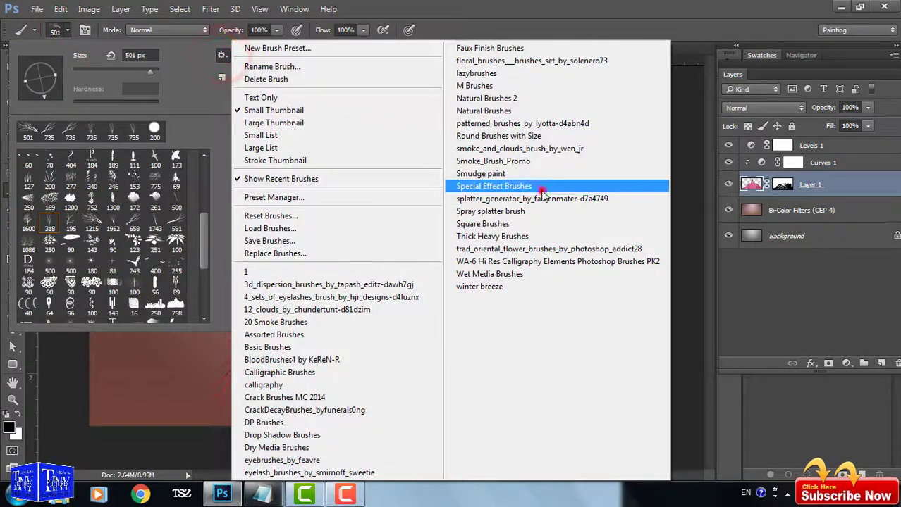
{"action": "left_click", "coordinate": [494, 186]}
{"action": "left_click", "coordinate": [394, 195]}
{"action": "double_click", "coordinate": [135, 179]}
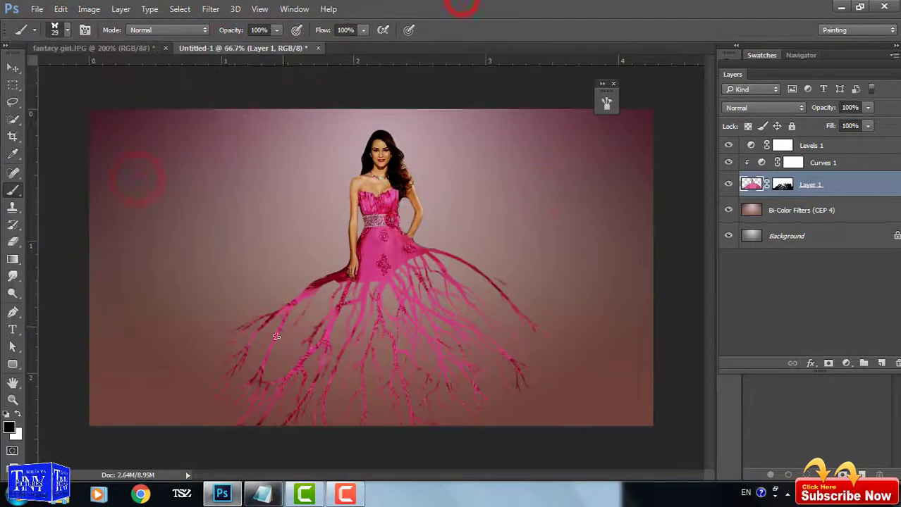
{"action": "left_click", "coordinate": [85, 29]}
{"action": "left_click", "coordinate": [388, 196]}
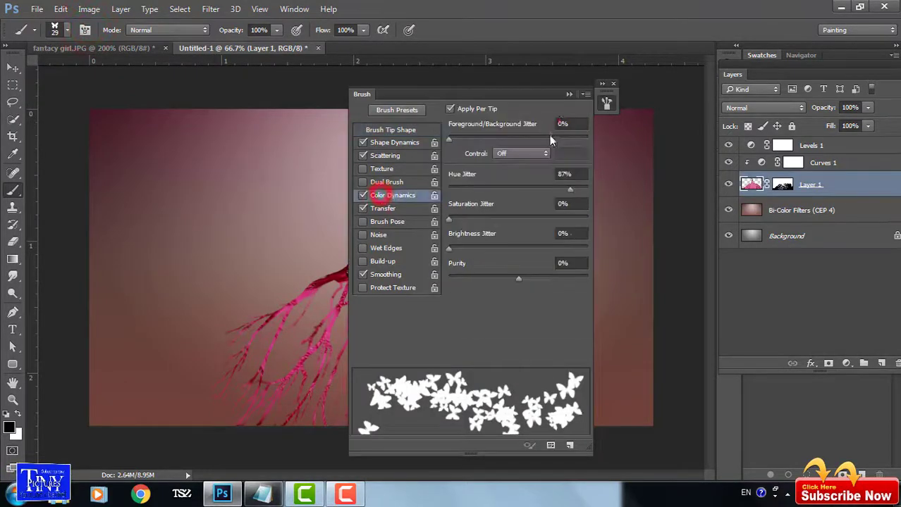
{"action": "left_click", "coordinate": [362, 195]}
{"action": "left_click", "coordinate": [568, 94]}
Step: Stamp white butterflies on Layer 1's mask all along the left and right skirt branches
{"action": "left_click", "coordinate": [783, 185]}
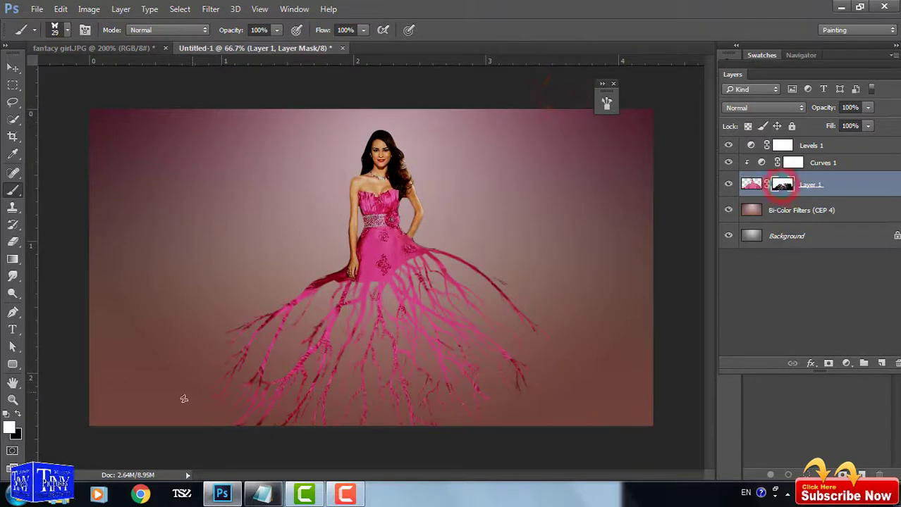
{"action": "left_click", "coordinate": [16, 414]}
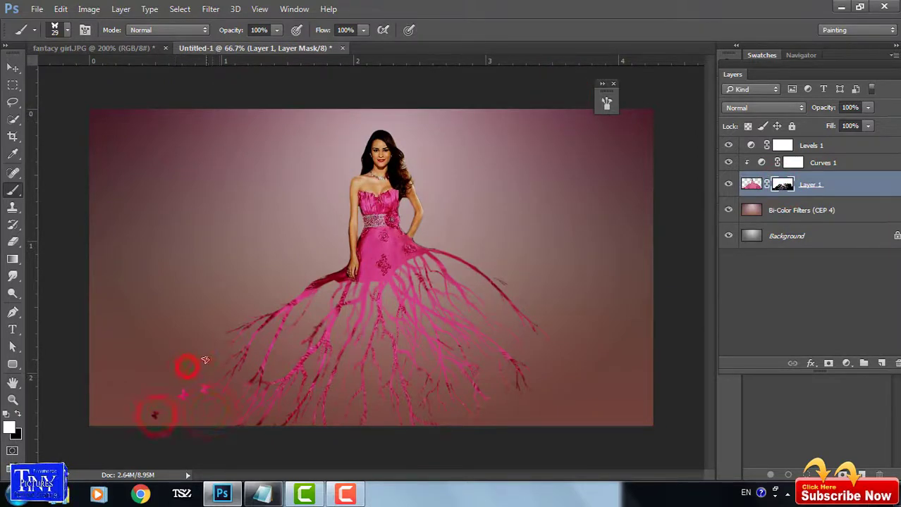
{"action": "left_click_drag", "start_coordinate": [291, 342], "coordinate": [283, 360]}
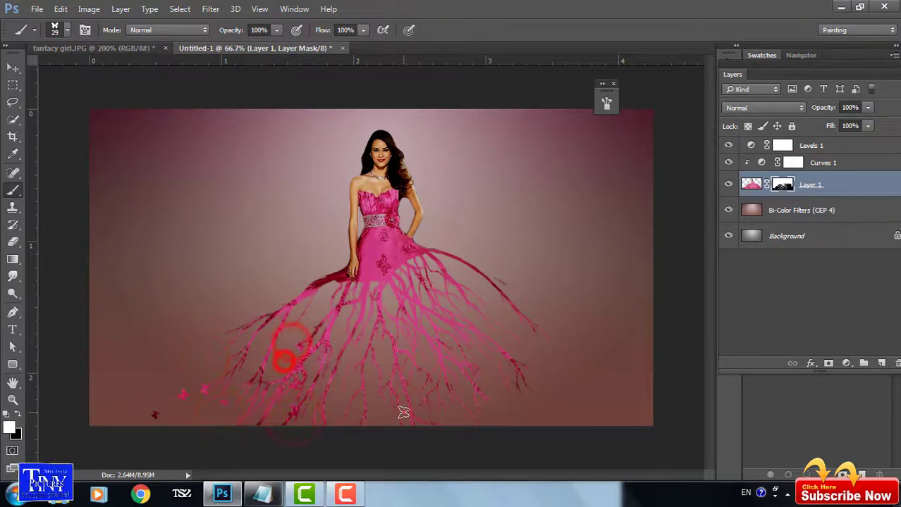
{"action": "left_click", "coordinate": [403, 412]}
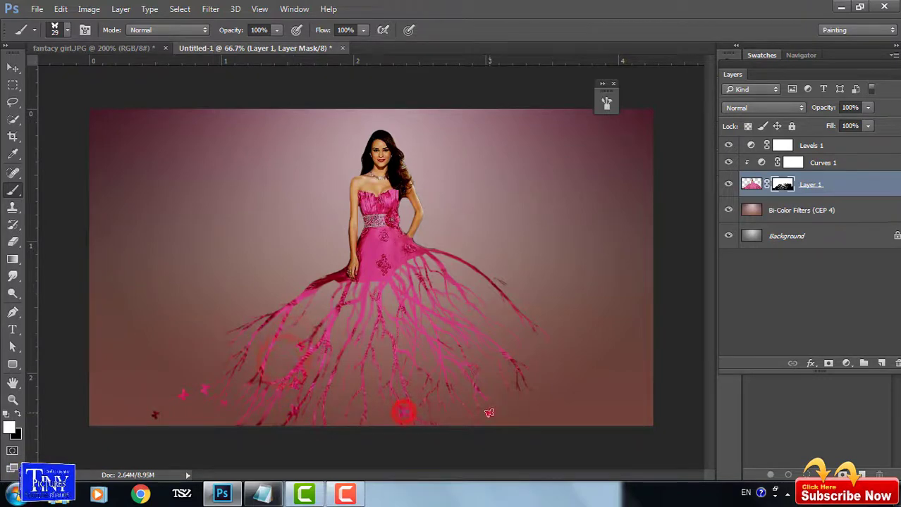
{"action": "left_click", "coordinate": [512, 321]}
{"action": "left_click", "coordinate": [482, 312]}
{"action": "left_click", "coordinate": [541, 347]}
{"action": "left_click", "coordinate": [548, 374]}
{"action": "left_click", "coordinate": [566, 399]}
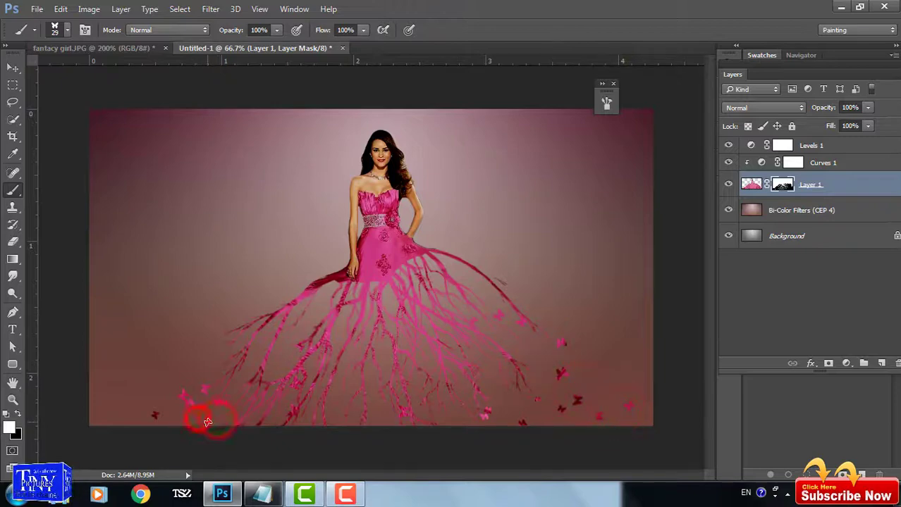
{"action": "left_click", "coordinate": [285, 361]}
{"action": "left_click", "coordinate": [313, 316]}
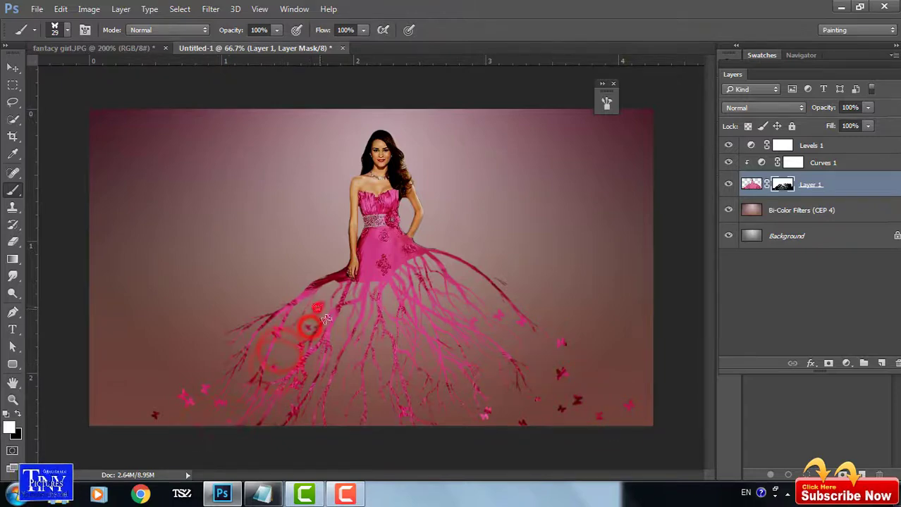
{"action": "left_click", "coordinate": [255, 349]}
{"action": "left_click", "coordinate": [344, 334]}
{"action": "left_click", "coordinate": [346, 369]}
{"action": "left_click", "coordinate": [476, 286]}
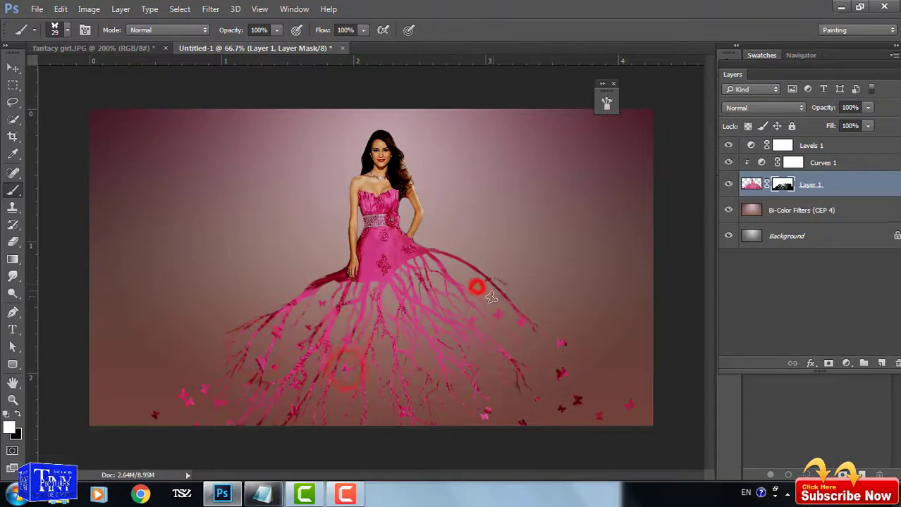
{"action": "left_click", "coordinate": [487, 299]}
{"action": "left_click", "coordinate": [485, 262]}
{"action": "left_click", "coordinate": [528, 278]}
{"action": "left_click", "coordinate": [208, 358]}
{"action": "left_click", "coordinate": [162, 364]}
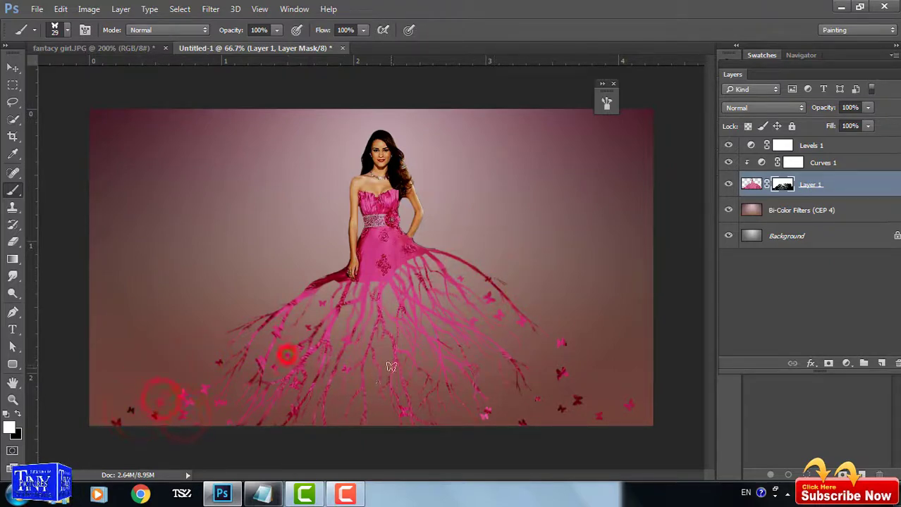
{"action": "left_click", "coordinate": [453, 291]}
{"action": "left_click", "coordinate": [533, 305]}
{"action": "left_click", "coordinate": [580, 330]}
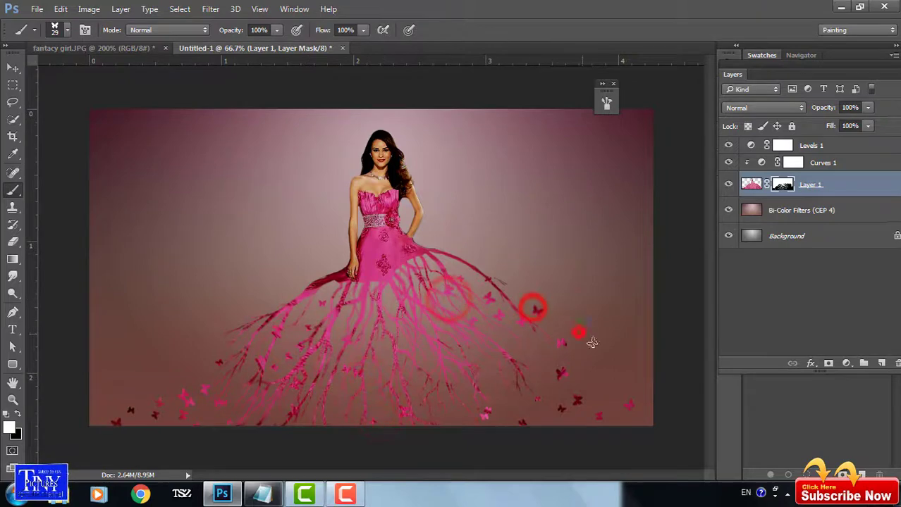
{"action": "left_click", "coordinate": [601, 347]}
{"action": "left_click", "coordinate": [585, 367]}
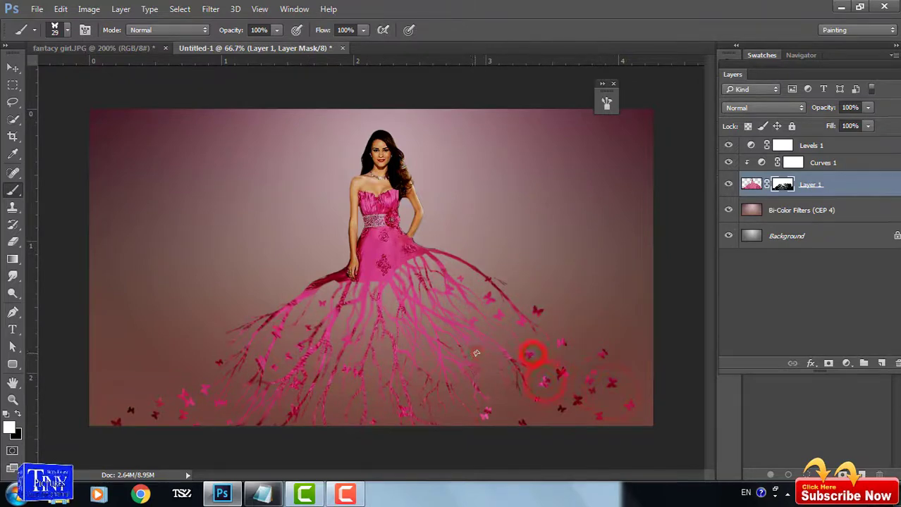
{"action": "left_click", "coordinate": [449, 326]}
{"action": "left_click", "coordinate": [453, 306]}
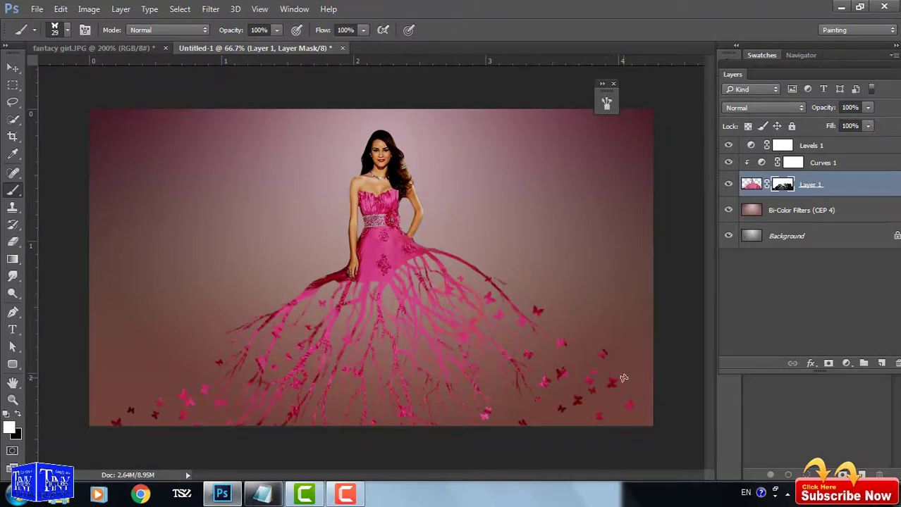
{"action": "left_click", "coordinate": [851, 211]}
Step: Add Layer 2 and stamp a soft-edged 400 px black round-brush patch on it
{"action": "left_click", "coordinate": [881, 362]}
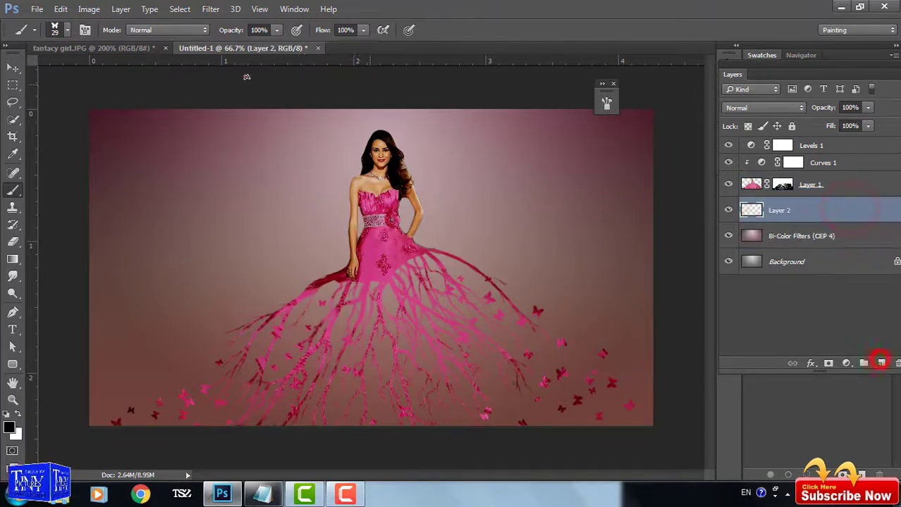
{"action": "left_click", "coordinate": [67, 32]}
{"action": "left_click", "coordinate": [221, 55]}
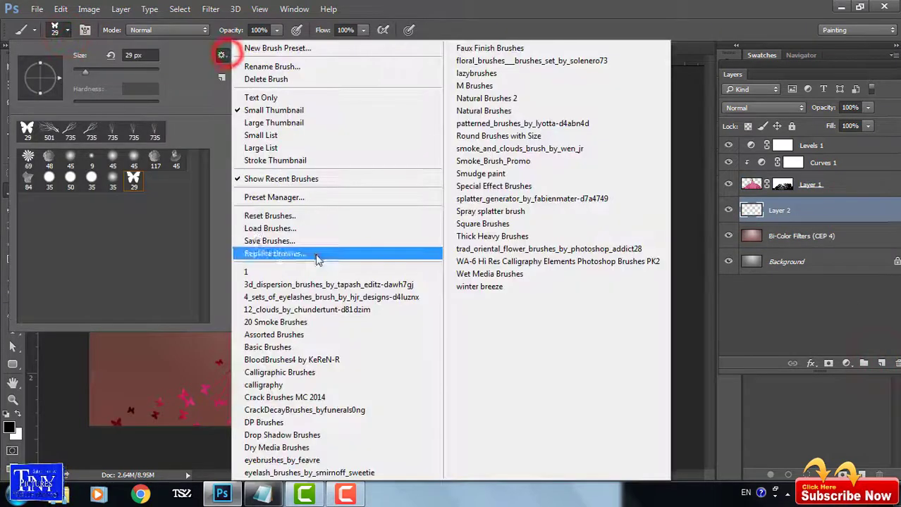
{"action": "left_click", "coordinate": [314, 345]}
{"action": "left_click", "coordinate": [398, 197]}
{"action": "double_click", "coordinate": [113, 176]}
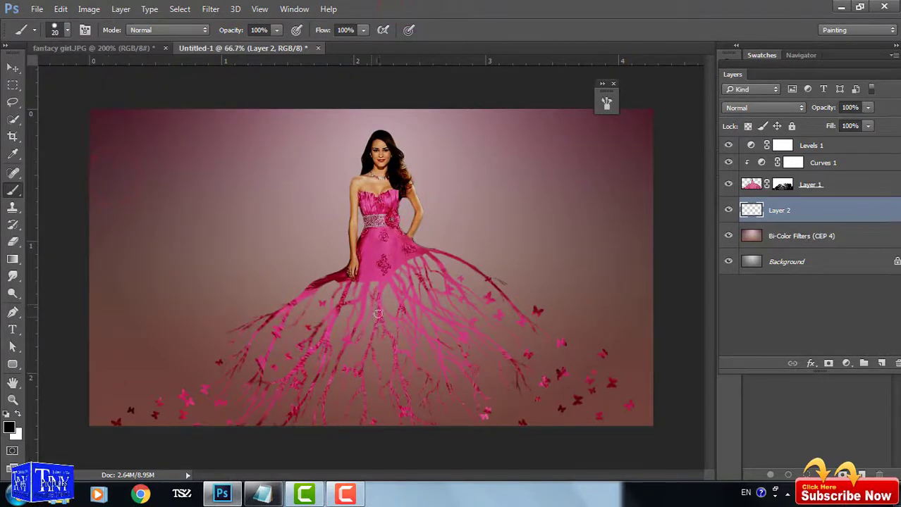
{"action": "key", "text": "bracketright"}
{"action": "key", "text": "bracketright"}
{"action": "key", "text": "bracketright"}
{"action": "key", "text": "bracketright"}
{"action": "key", "text": "bracketright"}
{"action": "key", "text": "bracketright"}
{"action": "left_click", "coordinate": [384, 339]}
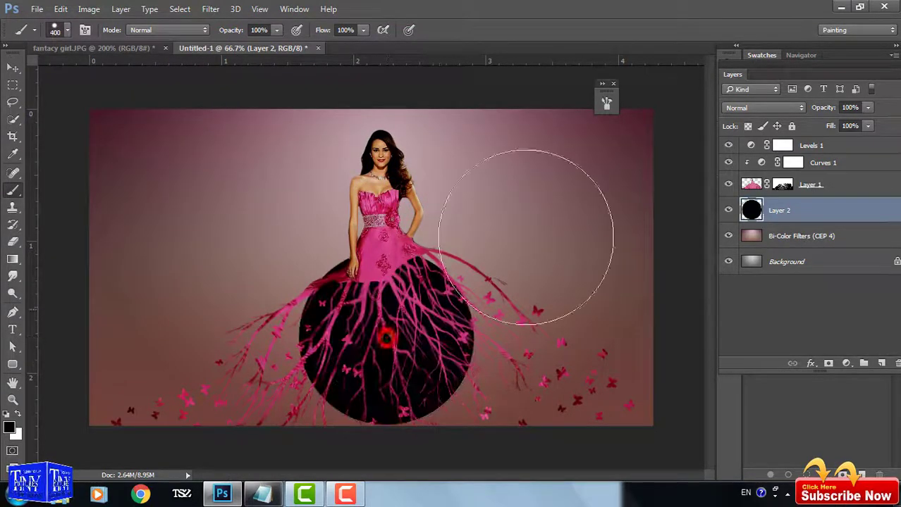
{"action": "key", "text": "ctrl+z"}
{"action": "left_click", "coordinate": [67, 28]}
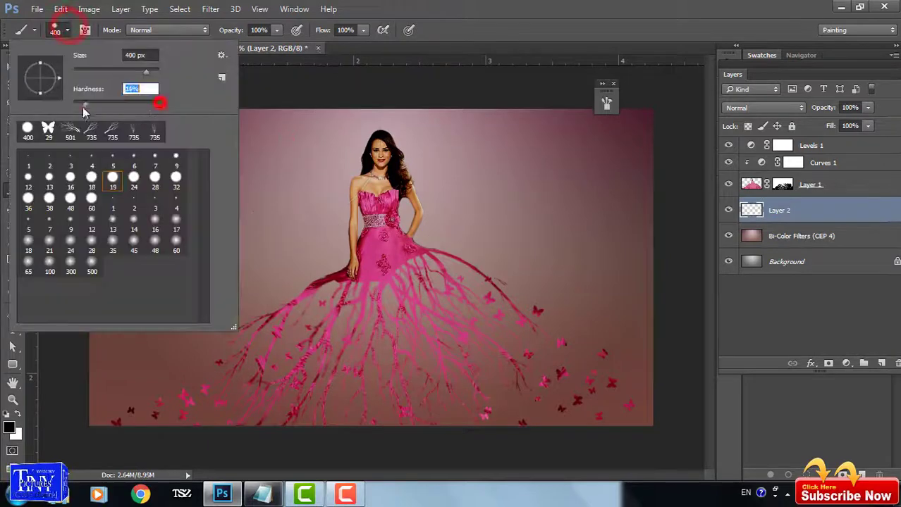
{"action": "key", "text": "Return"}
{"action": "left_click", "coordinate": [383, 264]}
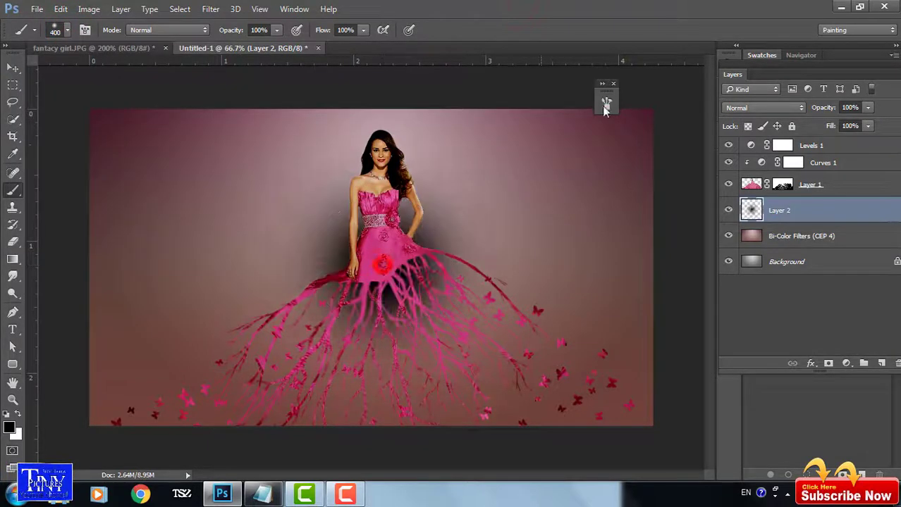
Step: Transform the black patch into a wide, thin shadow band below the dress
{"action": "key", "text": "ctrl+t"}
{"action": "left_click_drag", "start_coordinate": [383, 265], "coordinate": [371, 379]}
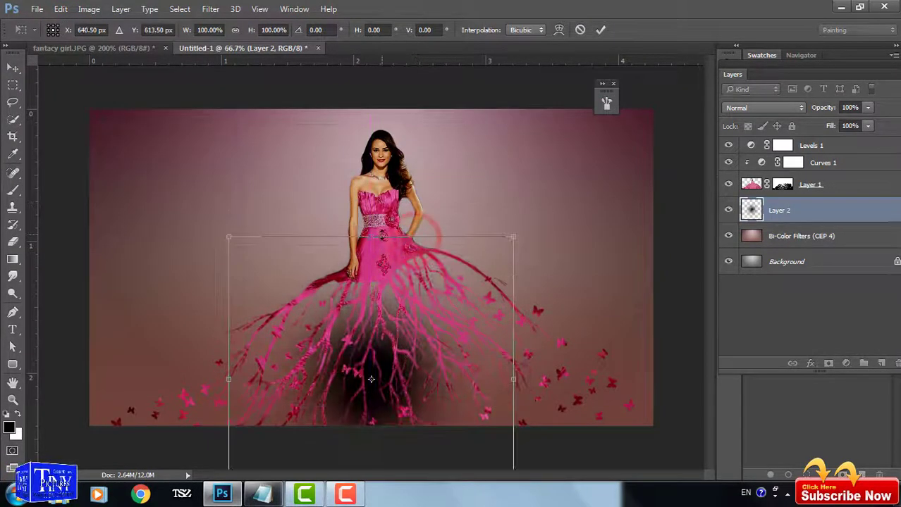
{"action": "left_click_drag", "start_coordinate": [371, 238], "coordinate": [370, 402]}
{"action": "left_click_drag", "start_coordinate": [409, 451], "coordinate": [409, 423]}
{"action": "mouse_move", "coordinate": [377, 318]}
{"action": "left_mouse_down"}
{"action": "mouse_move", "coordinate": [380, 389]}
{"action": "mouse_move", "coordinate": [403, 391]}
{"action": "left_mouse_up"}
{"action": "left_click_drag", "start_coordinate": [519, 391], "coordinate": [703, 391]}
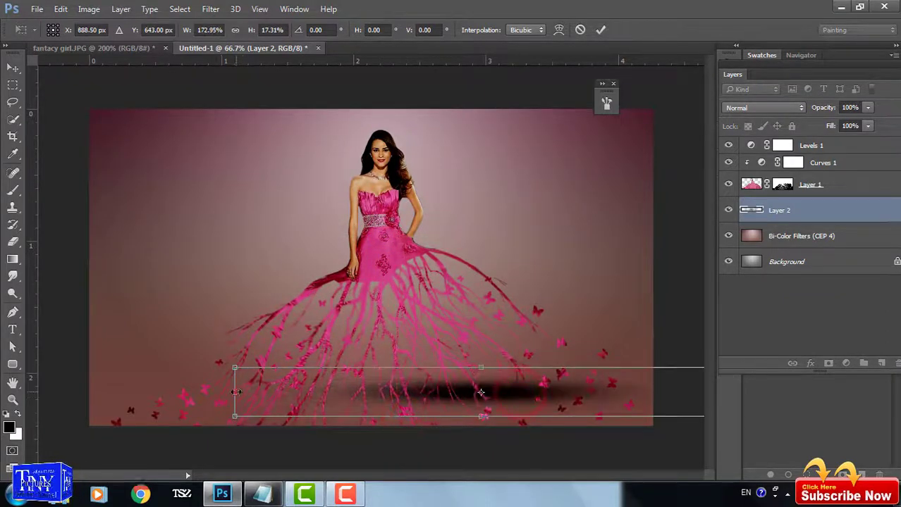
{"action": "left_click_drag", "start_coordinate": [236, 392], "coordinate": [14, 392]}
{"action": "mouse_move", "coordinate": [365, 367]}
{"action": "left_mouse_down"}
{"action": "mouse_move", "coordinate": [365, 381]}
{"action": "mouse_move", "coordinate": [392, 399]}
{"action": "left_mouse_up"}
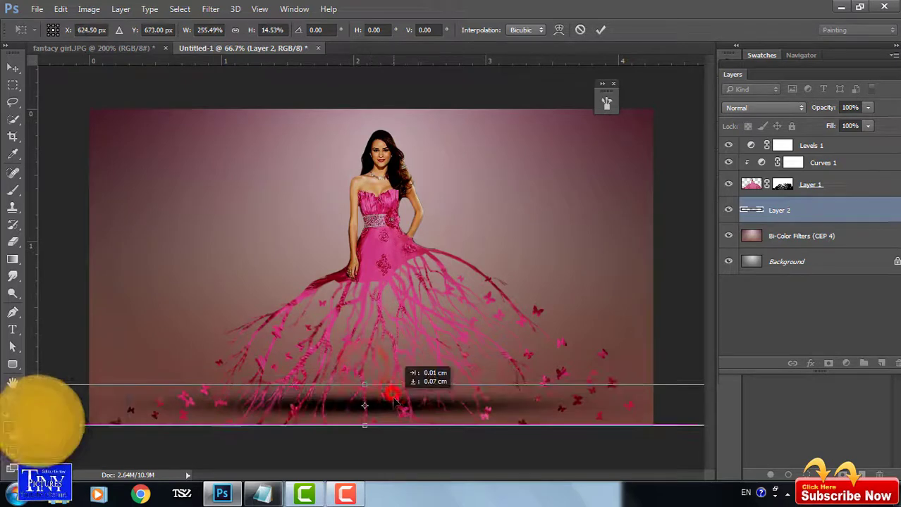
Step: Commit the shadow transform and set Layer 2's fill to 63%
{"action": "key", "text": "Return"}
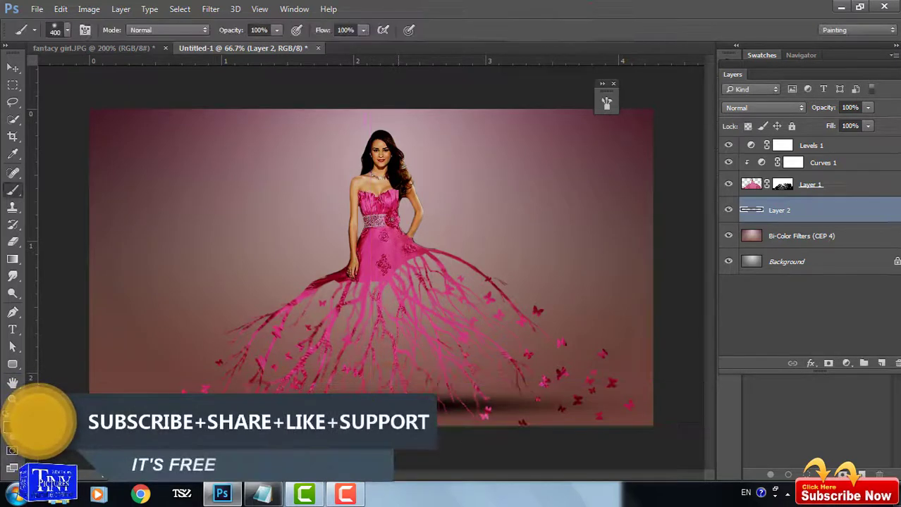
{"action": "left_click", "coordinate": [832, 131]}
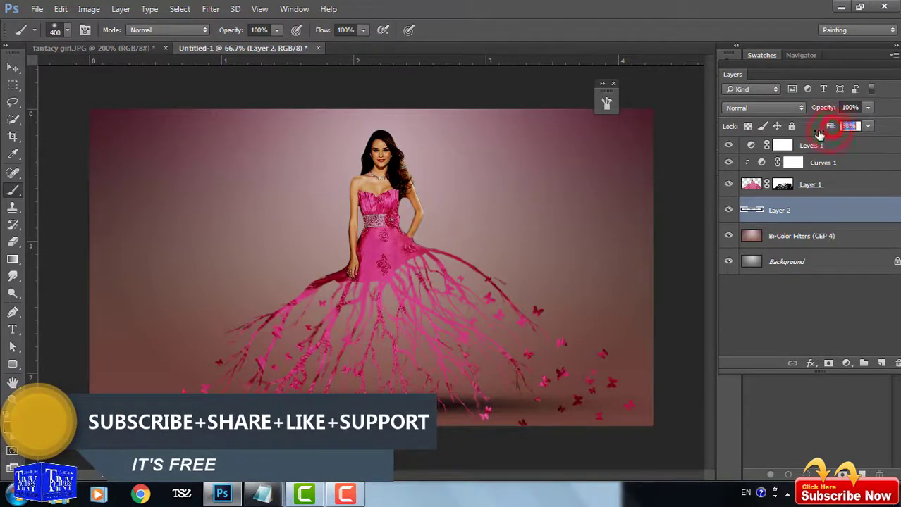
{"action": "type", "text": "63"}
{"action": "key", "text": "Return"}
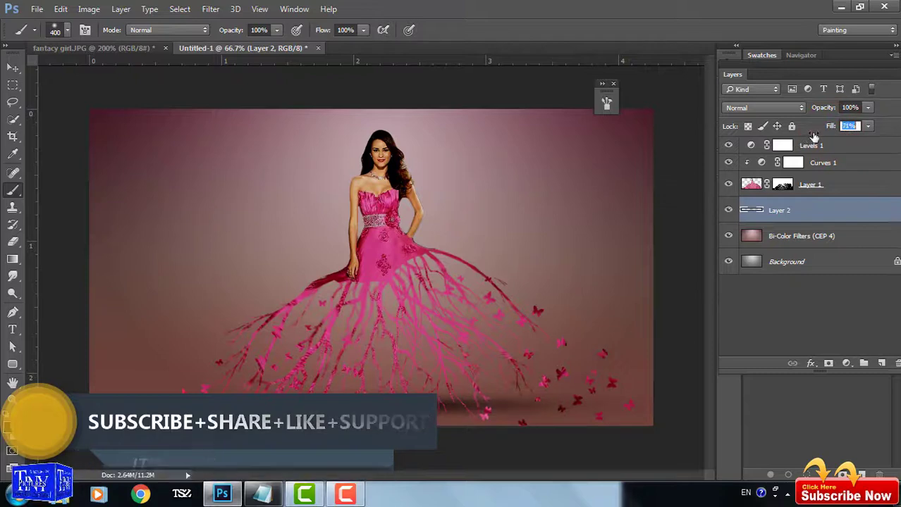
Step: Toggle Layer 1 to compare, then select the Bi-Color Filters backdrop layer
{"action": "left_click", "coordinate": [13, 67]}
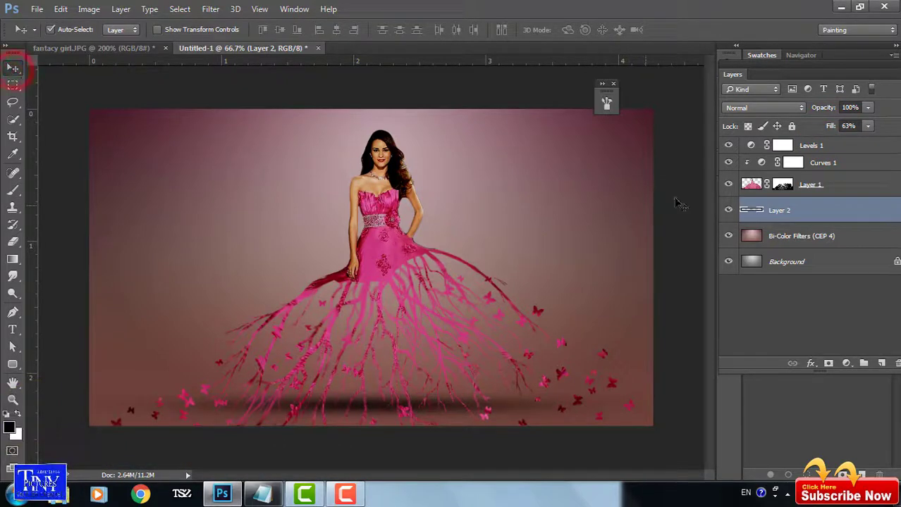
{"action": "left_click", "coordinate": [730, 187]}
{"action": "left_click", "coordinate": [729, 186]}
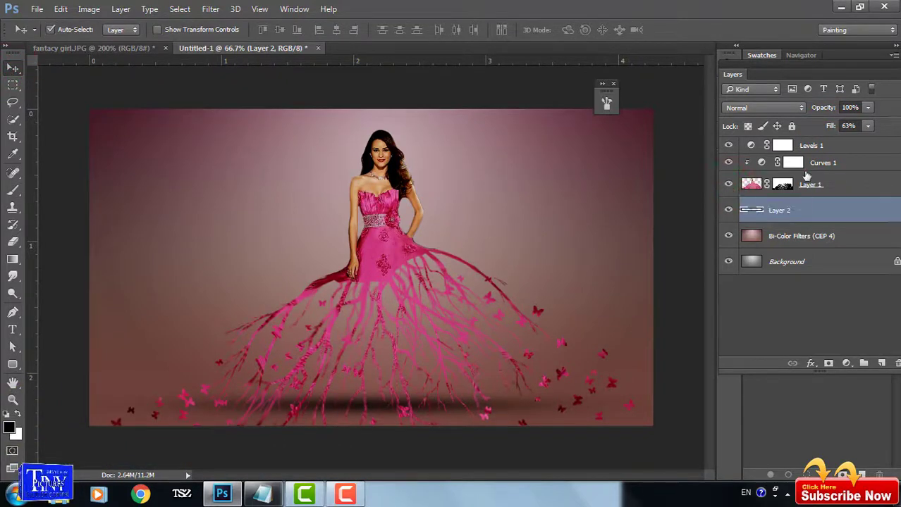
{"action": "left_click", "coordinate": [840, 144]}
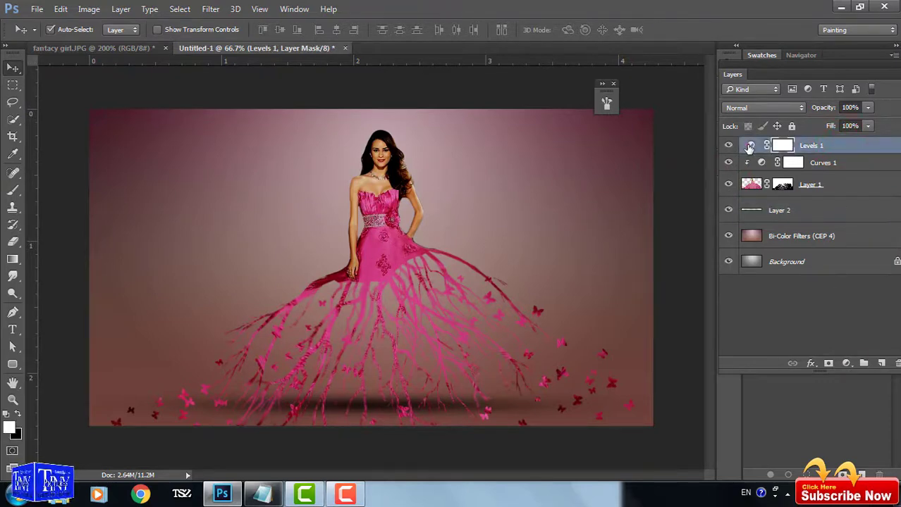
{"action": "left_click", "coordinate": [838, 186]}
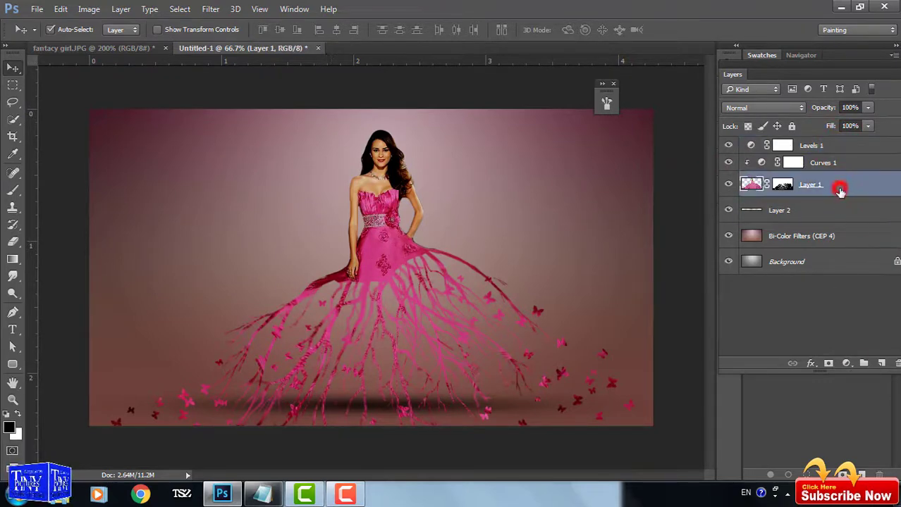
{"action": "left_click", "coordinate": [829, 240]}
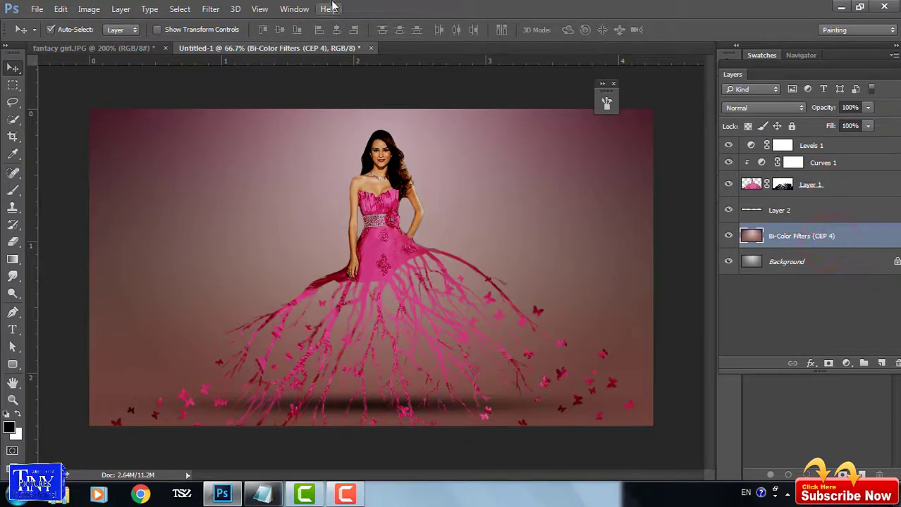
Step: Blur the Bi-Color Filters backdrop with a 3.8-pixel Gaussian Blur and compare the result
{"action": "left_click", "coordinate": [211, 8]}
{"action": "mouse_move", "coordinate": [289, 154]}
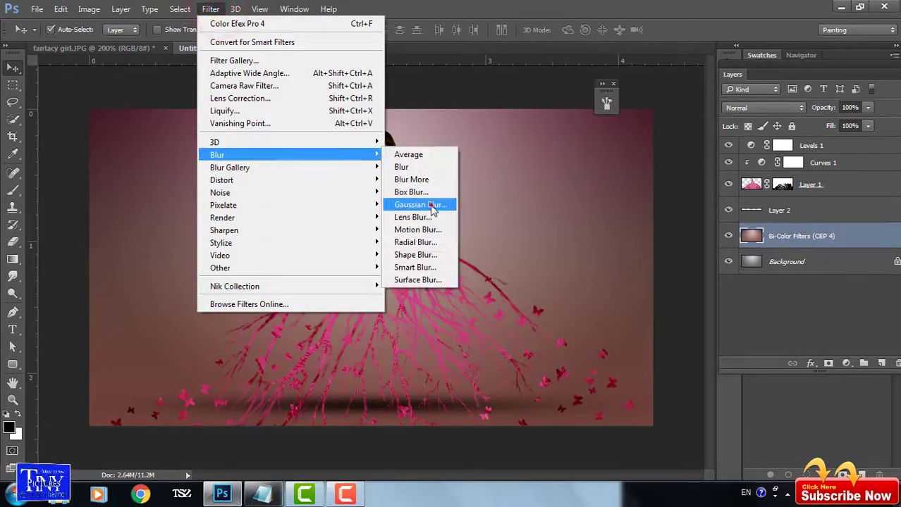
{"action": "left_click", "coordinate": [432, 210]}
{"action": "left_click_drag", "start_coordinate": [624, 300], "coordinate": [639, 305]}
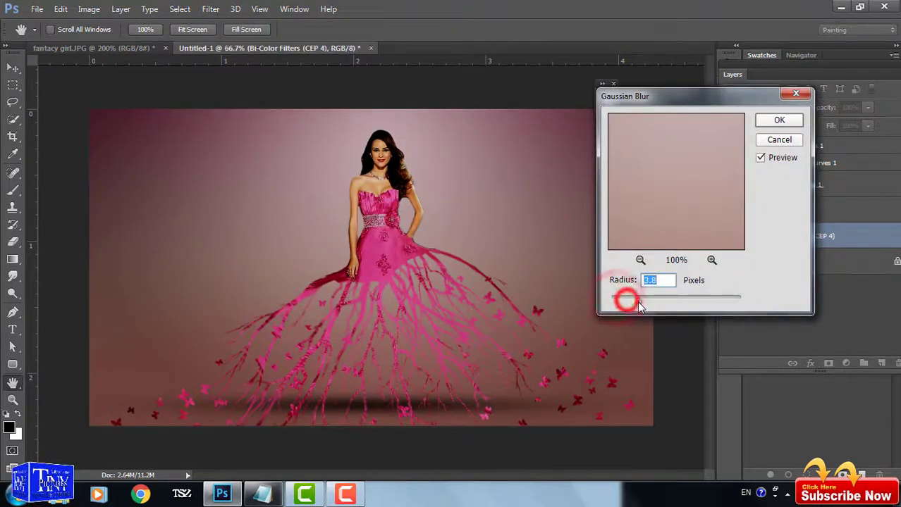
{"action": "left_click", "coordinate": [775, 119]}
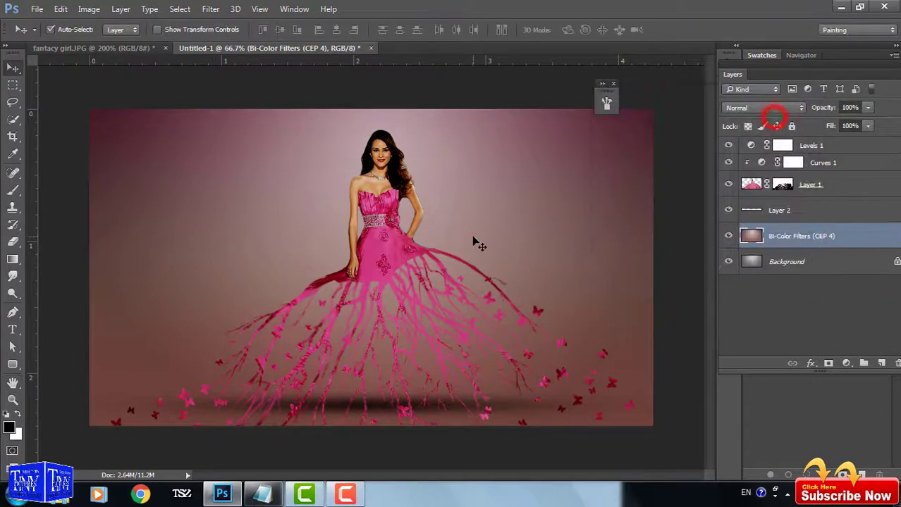
{"action": "double_click", "coordinate": [730, 237]}
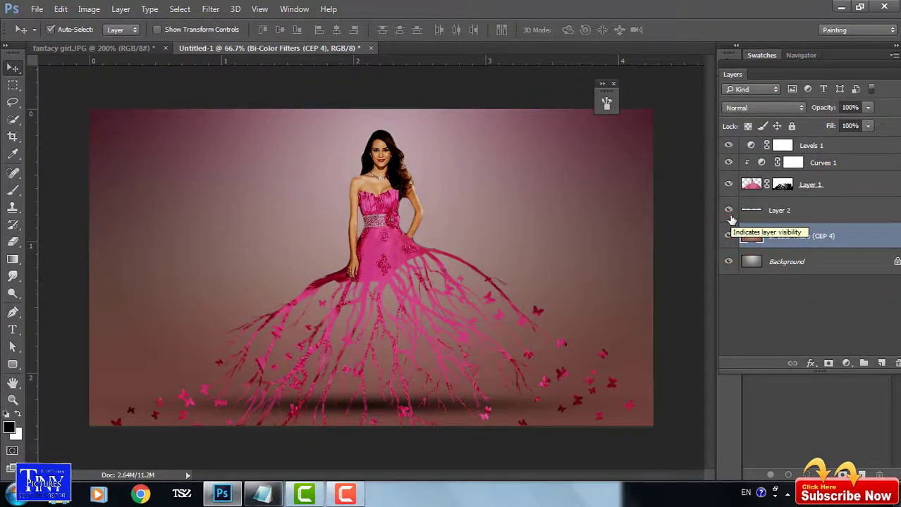
{"action": "left_click", "coordinate": [751, 184]}
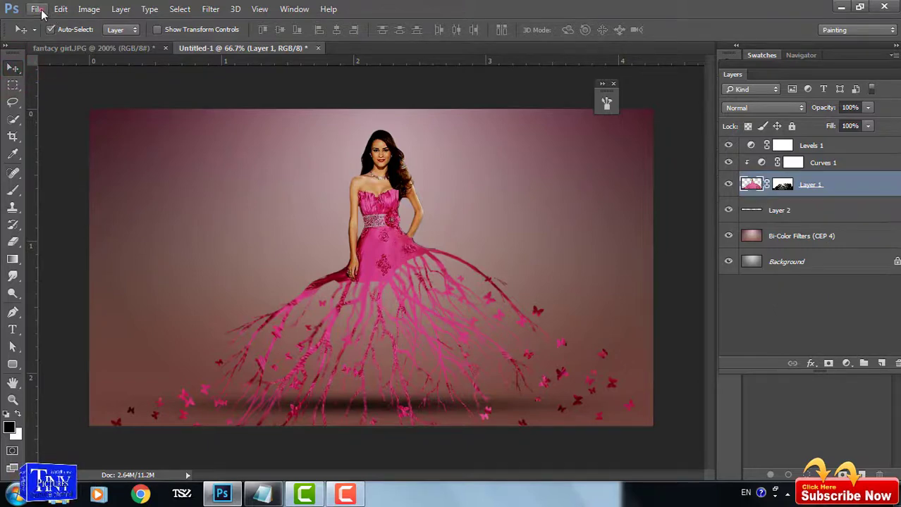
Step: Add a Blue-Red-Yellow Gradient Fill layer above Levels 1
{"action": "left_click", "coordinate": [842, 146]}
{"action": "left_click", "coordinate": [846, 363]}
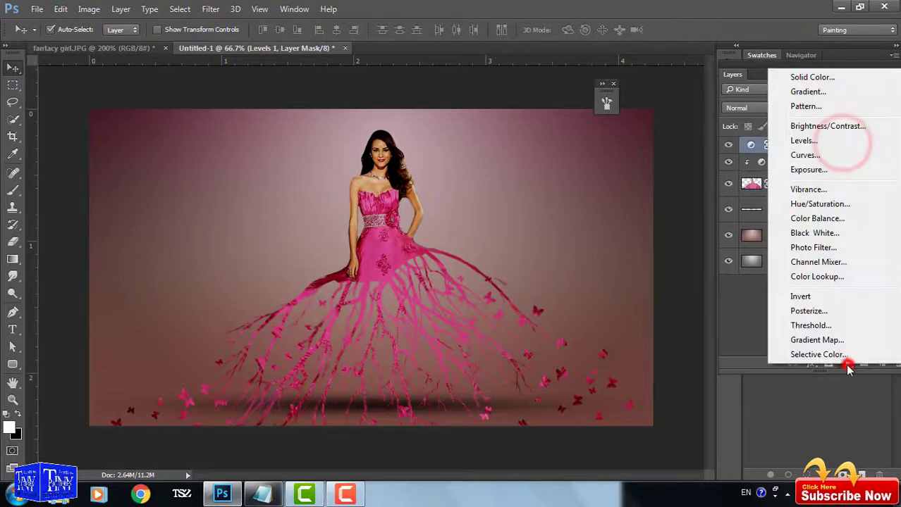
{"action": "left_click", "coordinate": [826, 102]}
{"action": "left_click_drag", "start_coordinate": [687, 111], "coordinate": [726, 111]}
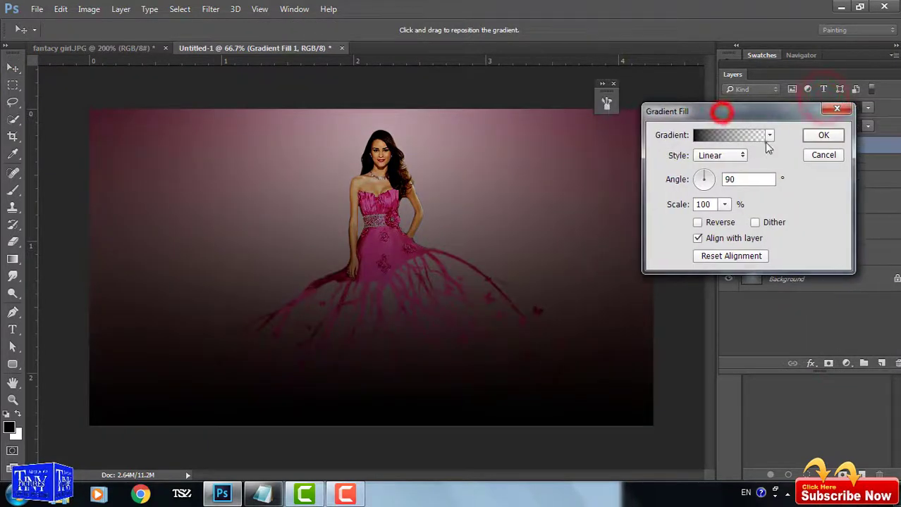
{"action": "left_click", "coordinate": [740, 136]}
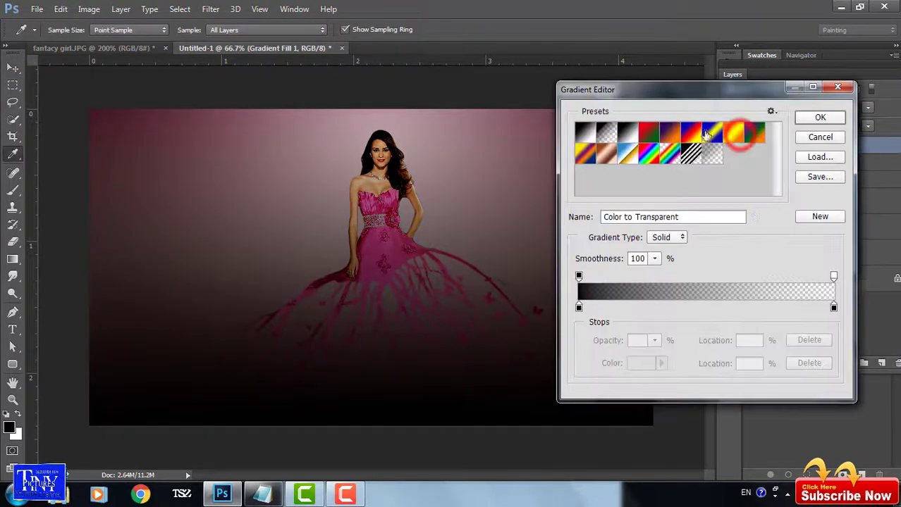
{"action": "left_click", "coordinate": [750, 123]}
{"action": "left_click", "coordinate": [820, 117]}
{"action": "left_click", "coordinate": [823, 135]}
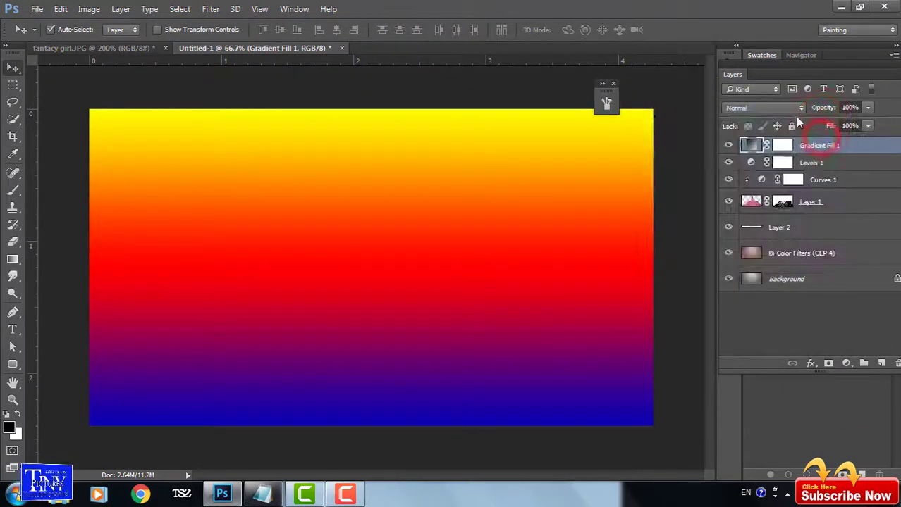
Step: Set Gradient Fill 1 to 18% opacity and 38% fill
{"action": "mouse_move", "coordinate": [826, 110]}
{"action": "left_mouse_down"}
{"action": "mouse_move", "coordinate": [790, 108]}
{"action": "mouse_move", "coordinate": [817, 134]}
{"action": "left_mouse_up"}
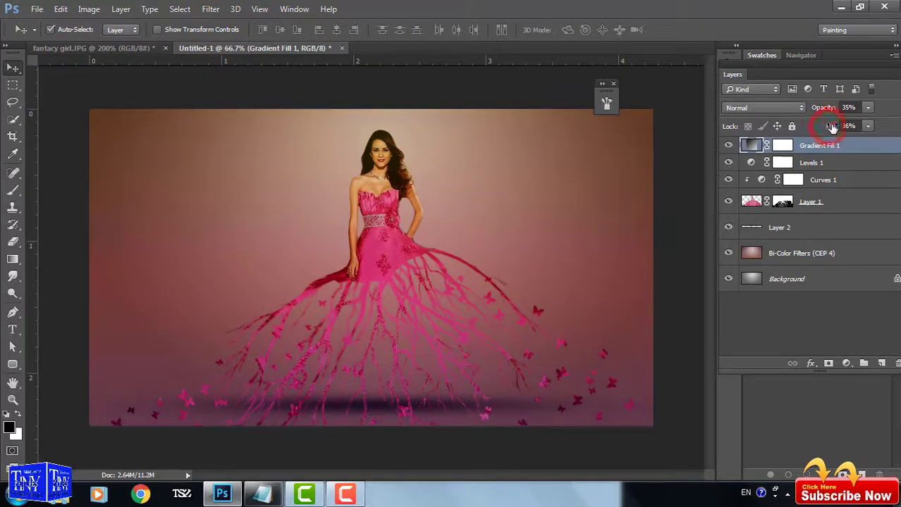
{"action": "left_click_drag", "start_coordinate": [827, 128], "coordinate": [821, 114]}
{"action": "left_click", "coordinate": [821, 109]}
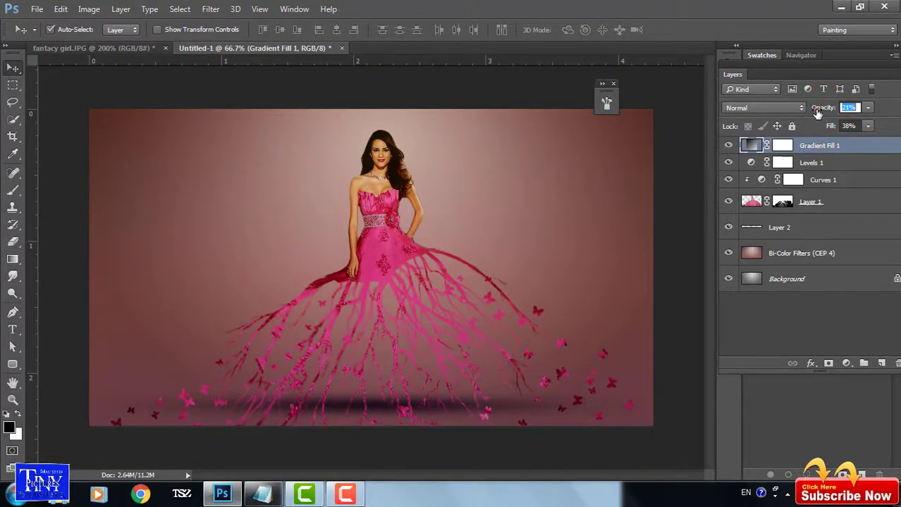
{"action": "left_click", "coordinate": [810, 163]}
{"action": "left_click", "coordinate": [817, 203]}
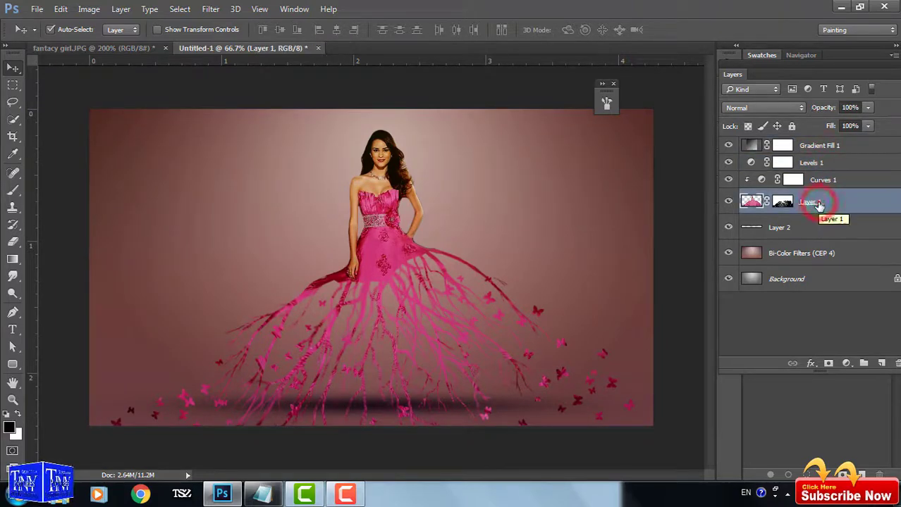
Step: Apply Sharpen Edges to Layer 1, then Unsharp Mask at Amount 22%, Radius about 5.6 px
{"action": "left_click", "coordinate": [210, 10]}
{"action": "mouse_move", "coordinate": [224, 230]}
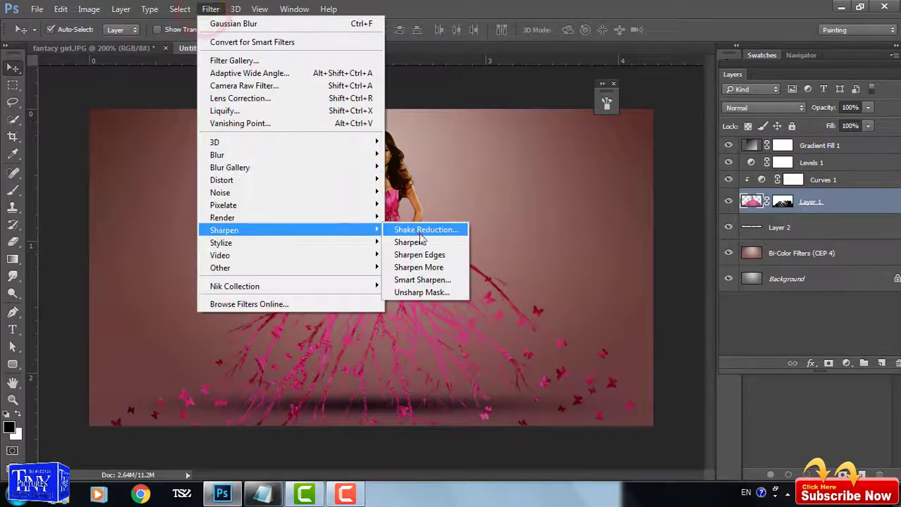
{"action": "left_click", "coordinate": [432, 256]}
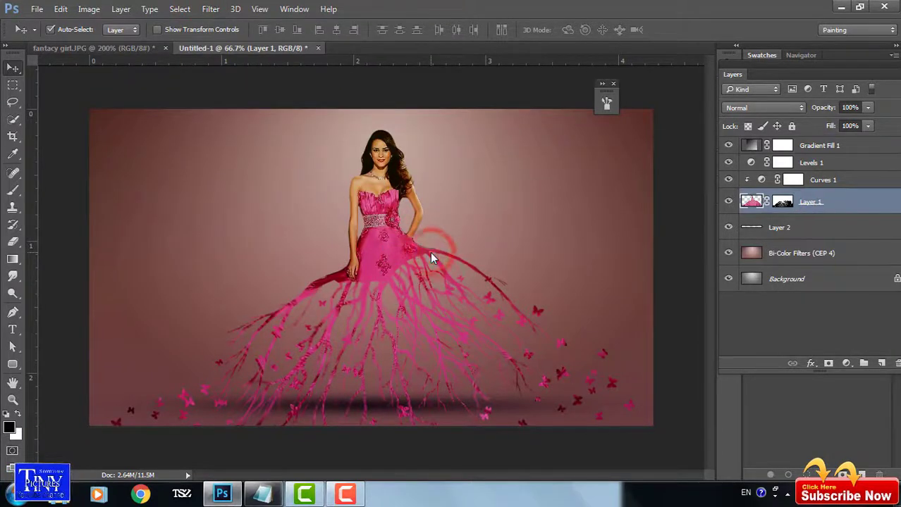
{"action": "left_click", "coordinate": [210, 10]}
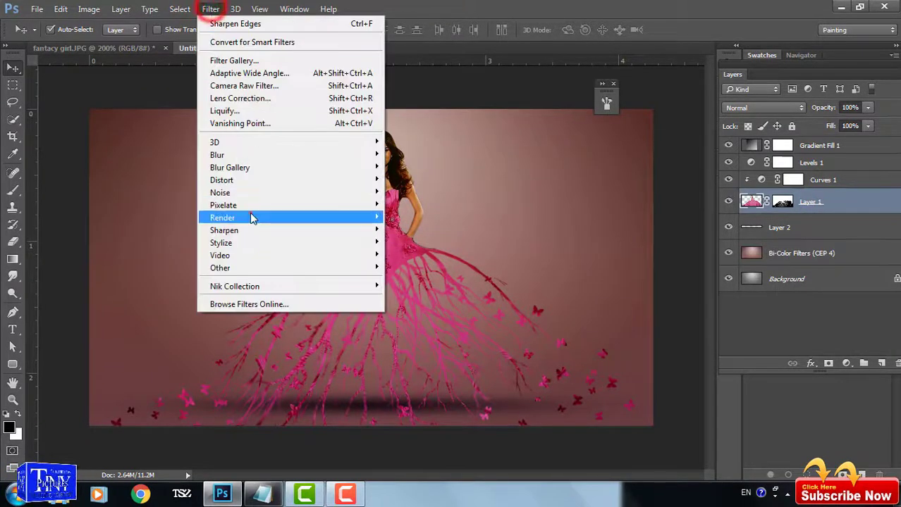
{"action": "mouse_move", "coordinate": [224, 230]}
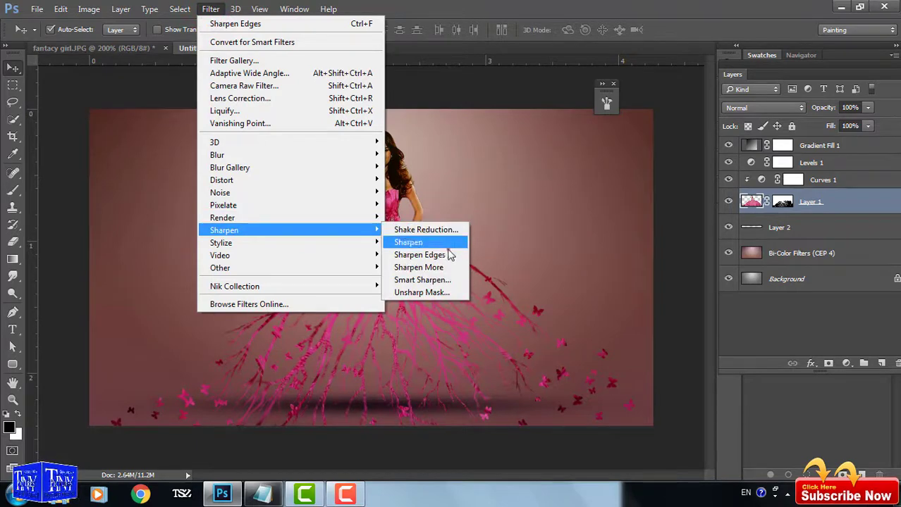
{"action": "left_click", "coordinate": [451, 293]}
{"action": "left_click_drag", "start_coordinate": [513, 100], "coordinate": [623, 89]}
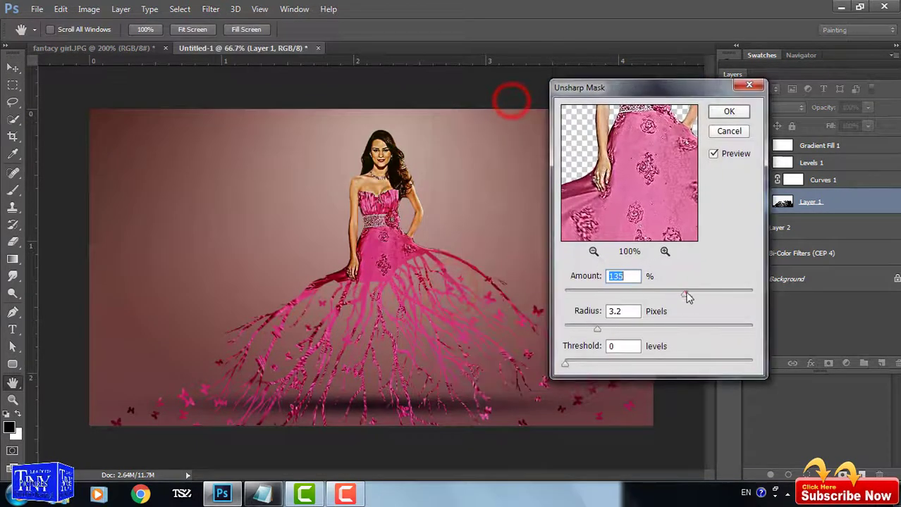
{"action": "left_click_drag", "start_coordinate": [685, 294], "coordinate": [592, 297]}
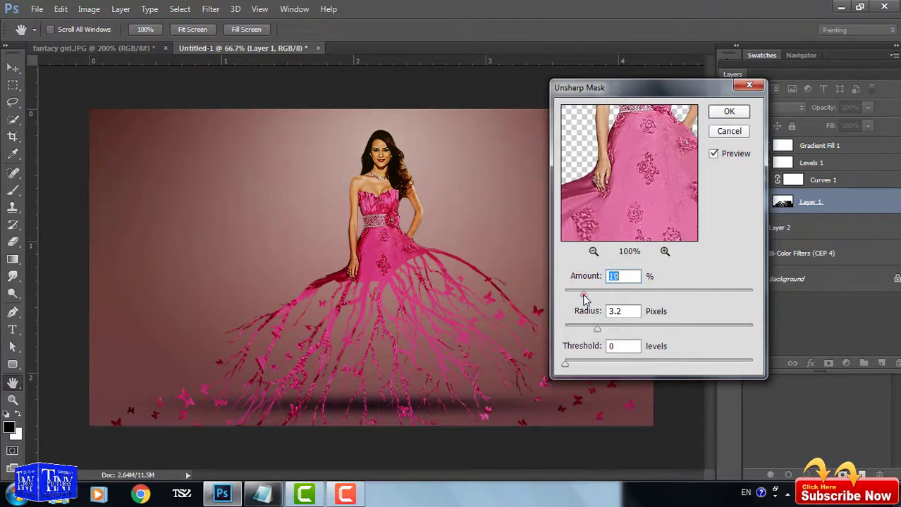
{"action": "mouse_move", "coordinate": [597, 329]}
{"action": "left_mouse_down"}
{"action": "mouse_move", "coordinate": [630, 329]}
{"action": "mouse_move", "coordinate": [616, 337]}
{"action": "left_mouse_up"}
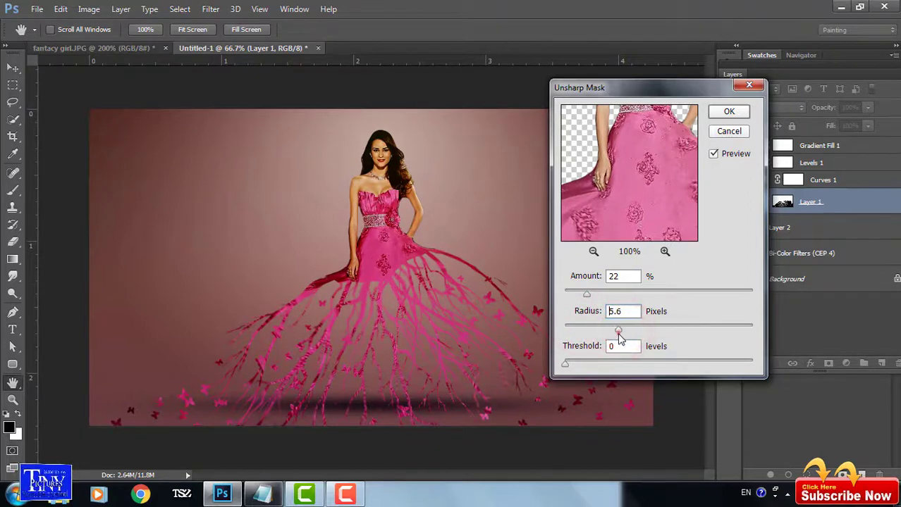
{"action": "left_click", "coordinate": [731, 113]}
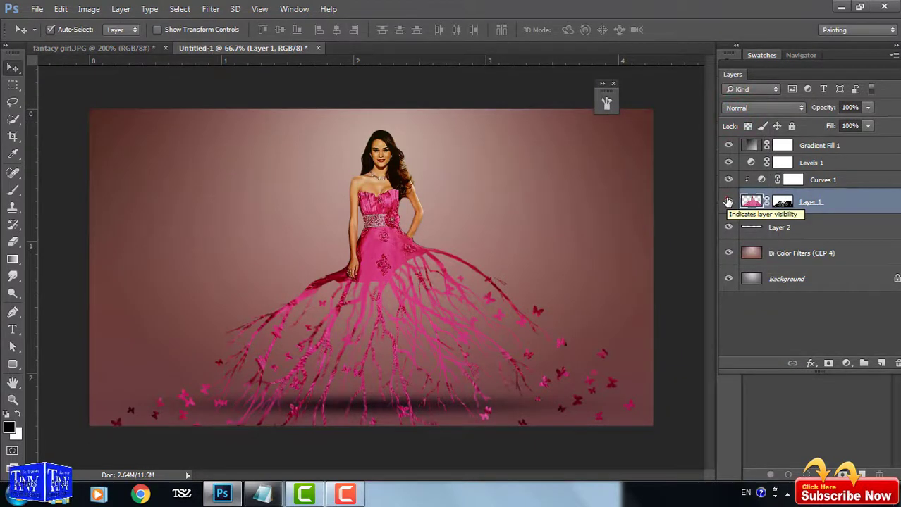
Step: Retune Gradient Fill 1 to 12% opacity and 87% fill, toggling its visibility to compare
{"action": "left_click", "coordinate": [728, 145]}
{"action": "left_click", "coordinate": [728, 145]}
{"action": "left_click", "coordinate": [803, 145]}
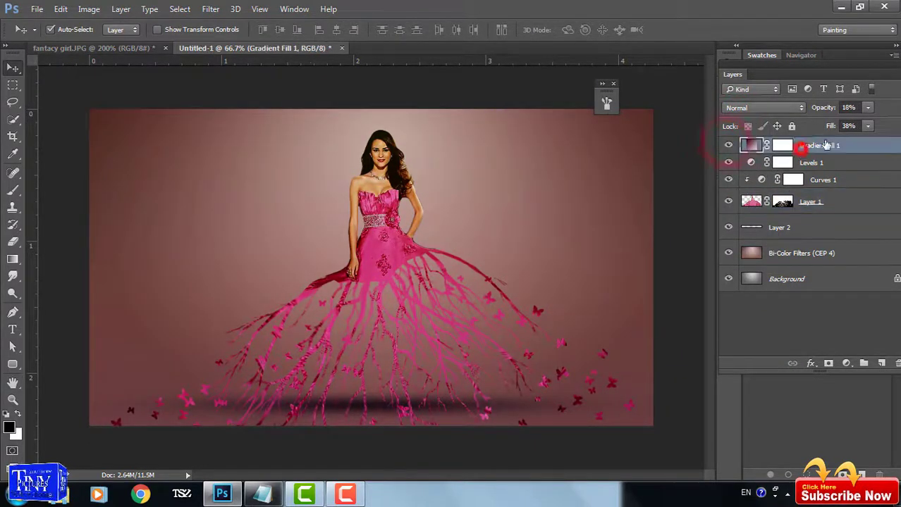
{"action": "left_click", "coordinate": [848, 126]}
{"action": "type", "text": "73"}
{"action": "key", "text": "Return"}
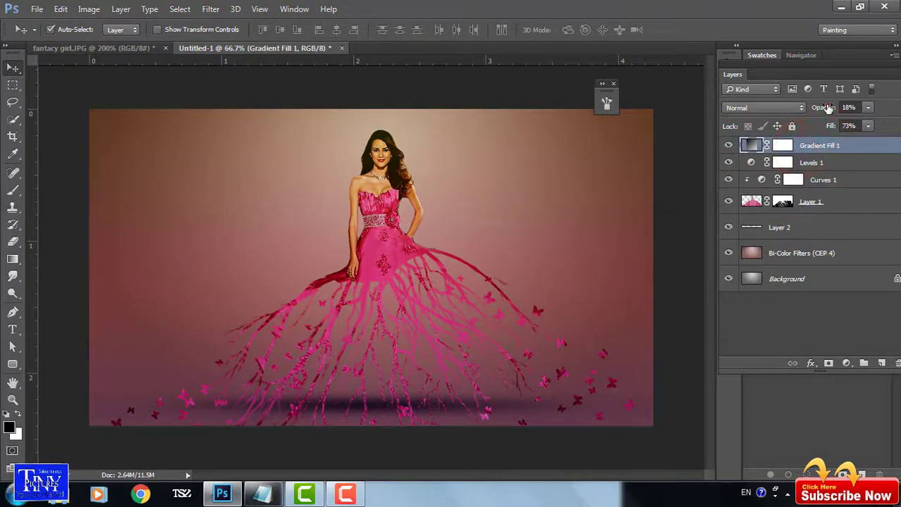
{"action": "mouse_move", "coordinate": [828, 107]}
{"action": "left_mouse_down"}
{"action": "mouse_move", "coordinate": [821, 116]}
{"action": "mouse_move", "coordinate": [840, 127]}
{"action": "left_mouse_up"}
{"action": "left_click", "coordinate": [728, 145]}
{"action": "left_click", "coordinate": [728, 145]}
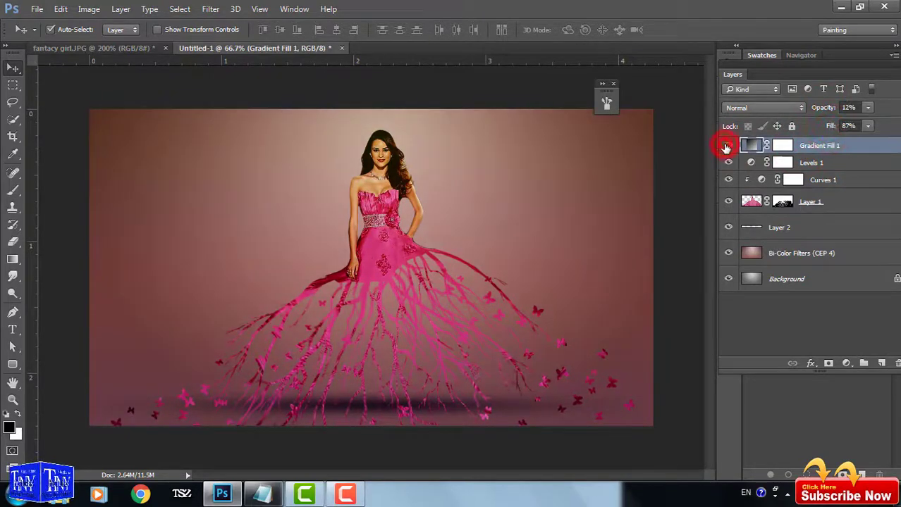
{"action": "left_click", "coordinate": [728, 145]}
{"action": "left_click", "coordinate": [728, 145]}
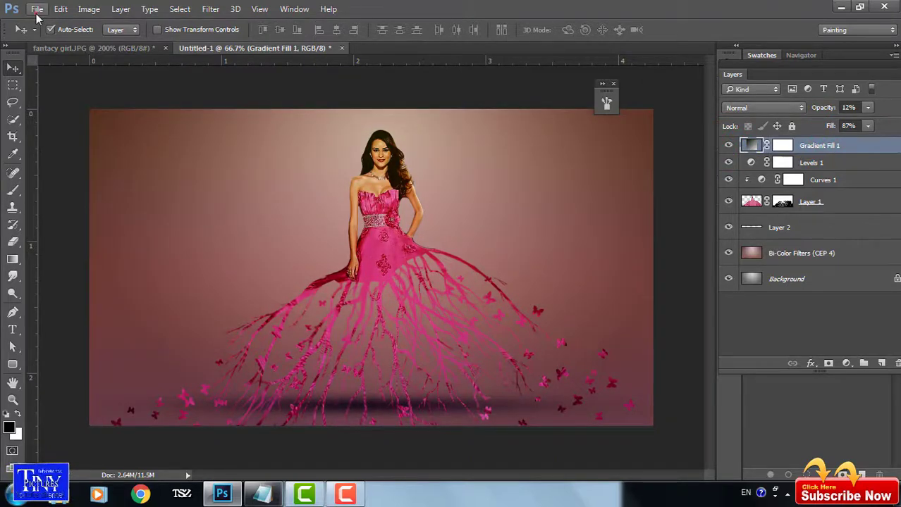
{"action": "left_click_drag", "start_coordinate": [614, 99], "coordinate": [677, 85]}
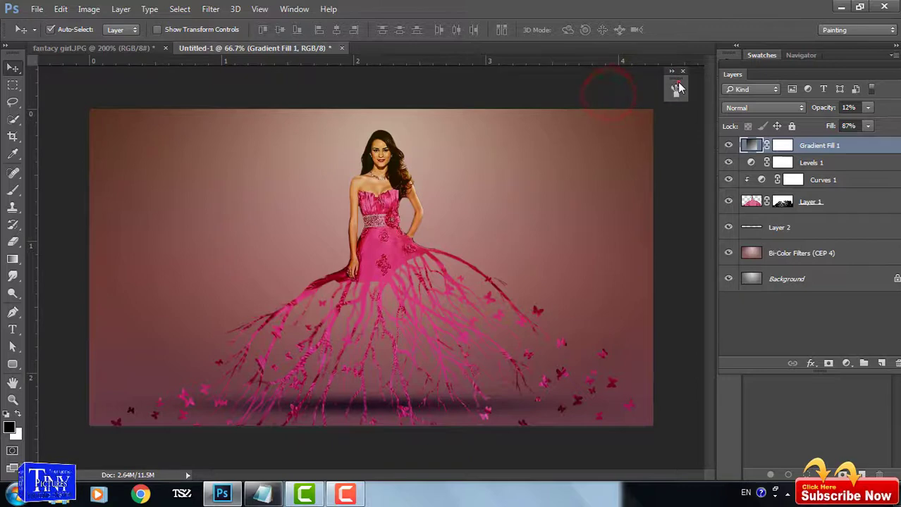
Step: Show the finished pink-gown composite in Full Screen Mode on black, fitted to the screen
{"action": "key", "text": "f"}
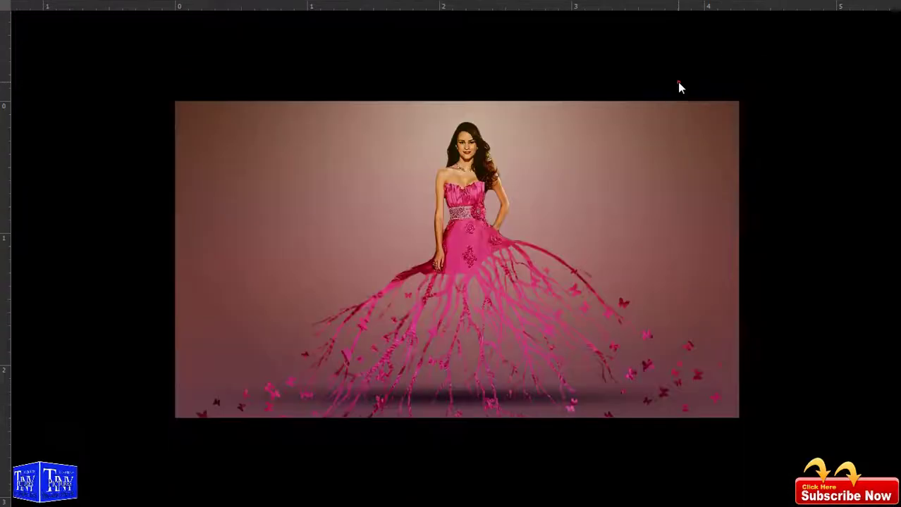
{"action": "key", "text": "ctrl+0"}
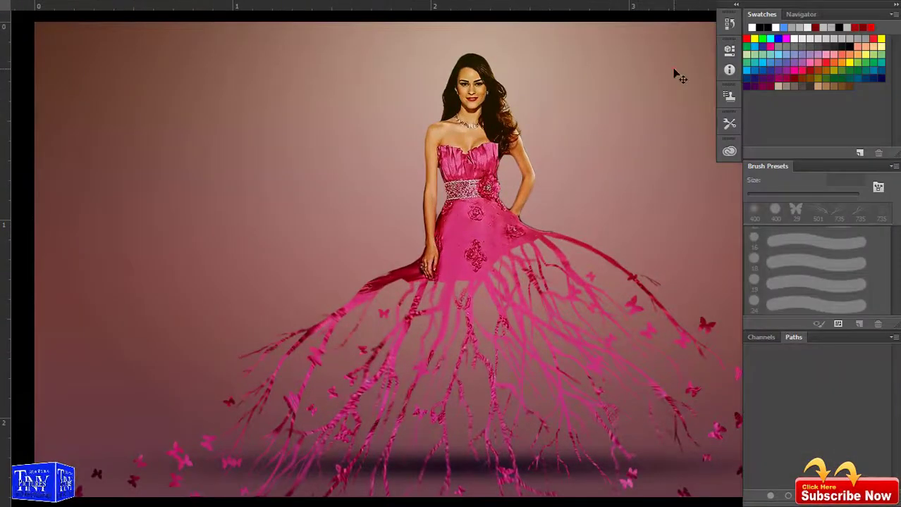